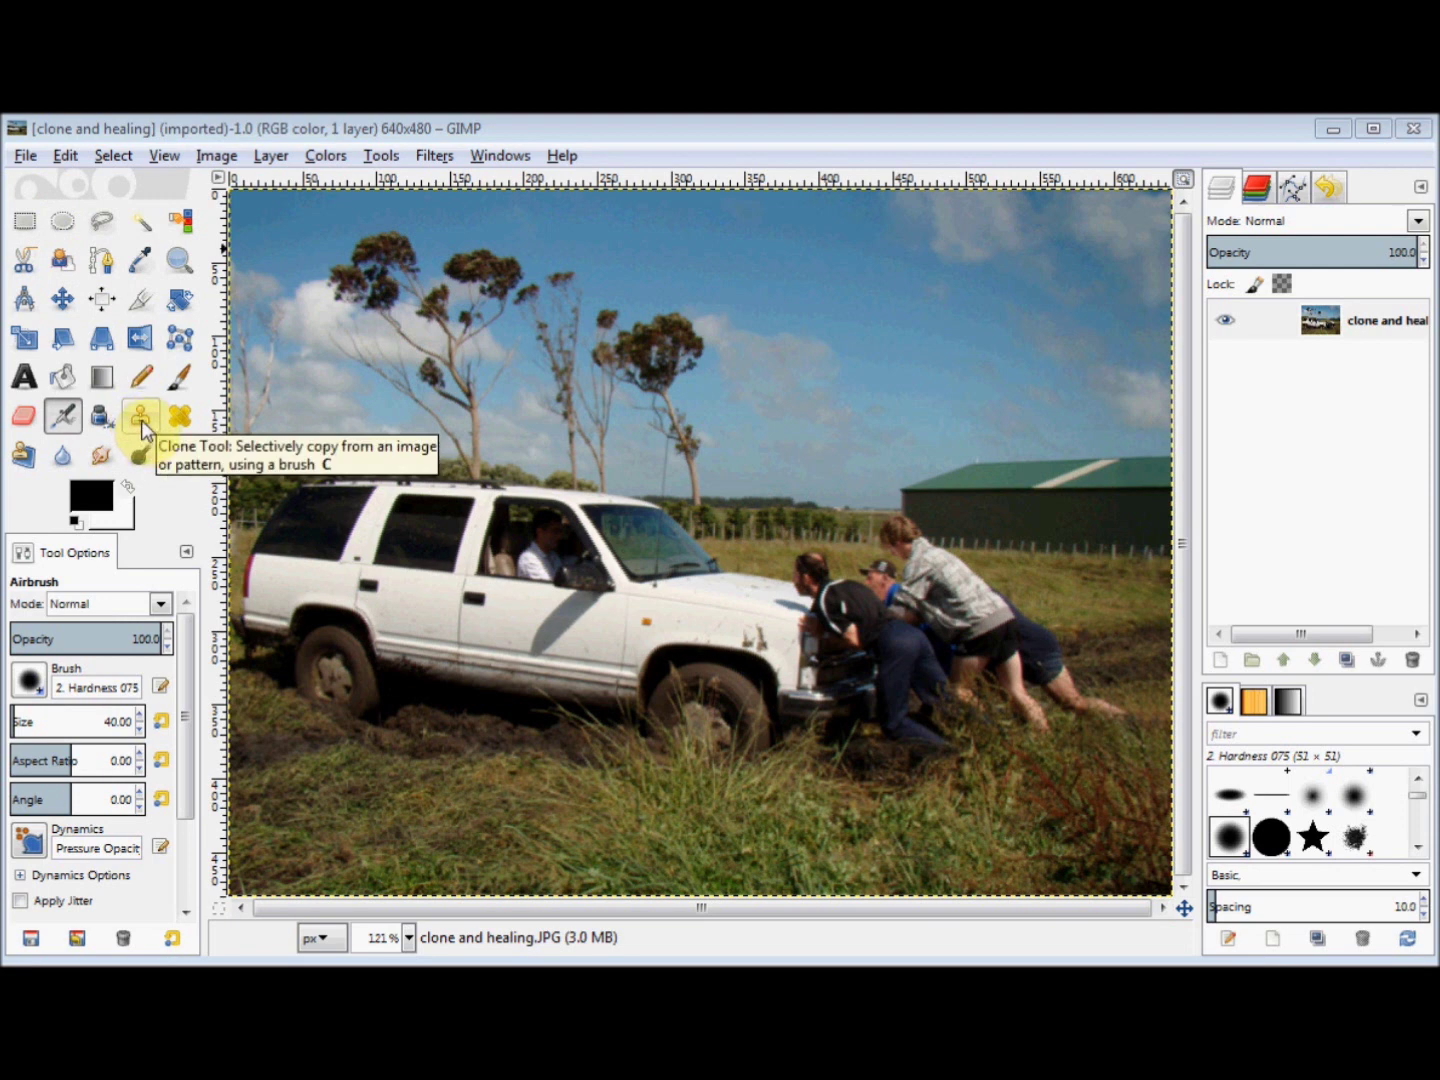
- With the Clone tool, sample the grass and stamp a round grass patch into the sky above the trees
{"action": "left_click", "coordinate": [141, 420]}
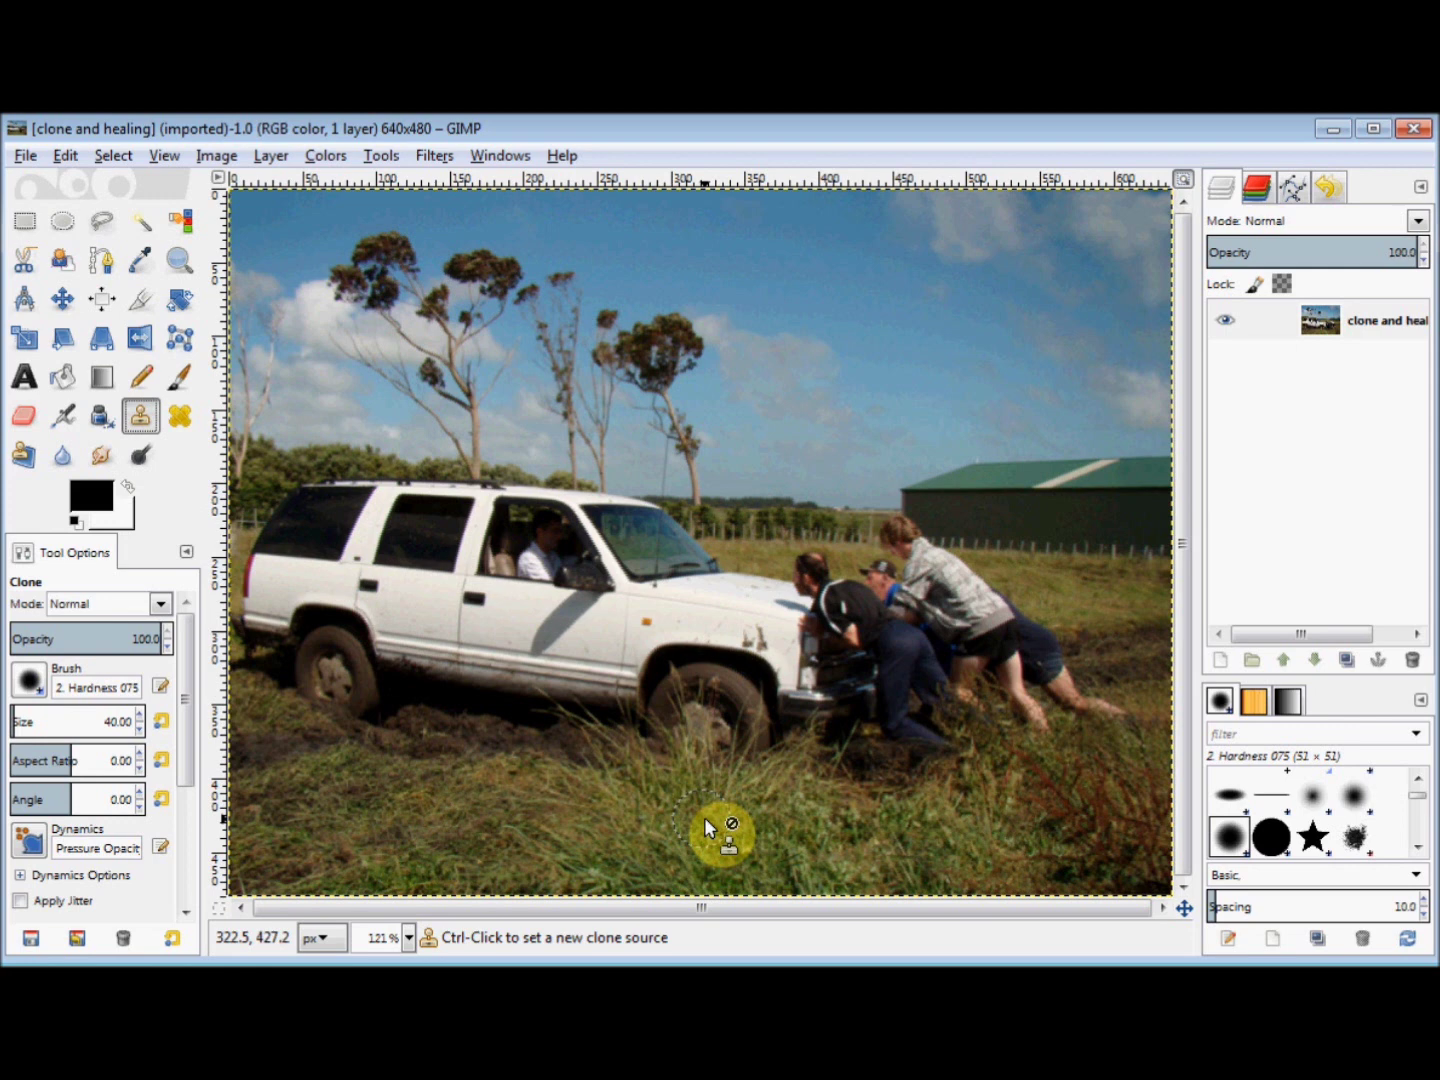
{"action": "key", "text": "ctrl"}
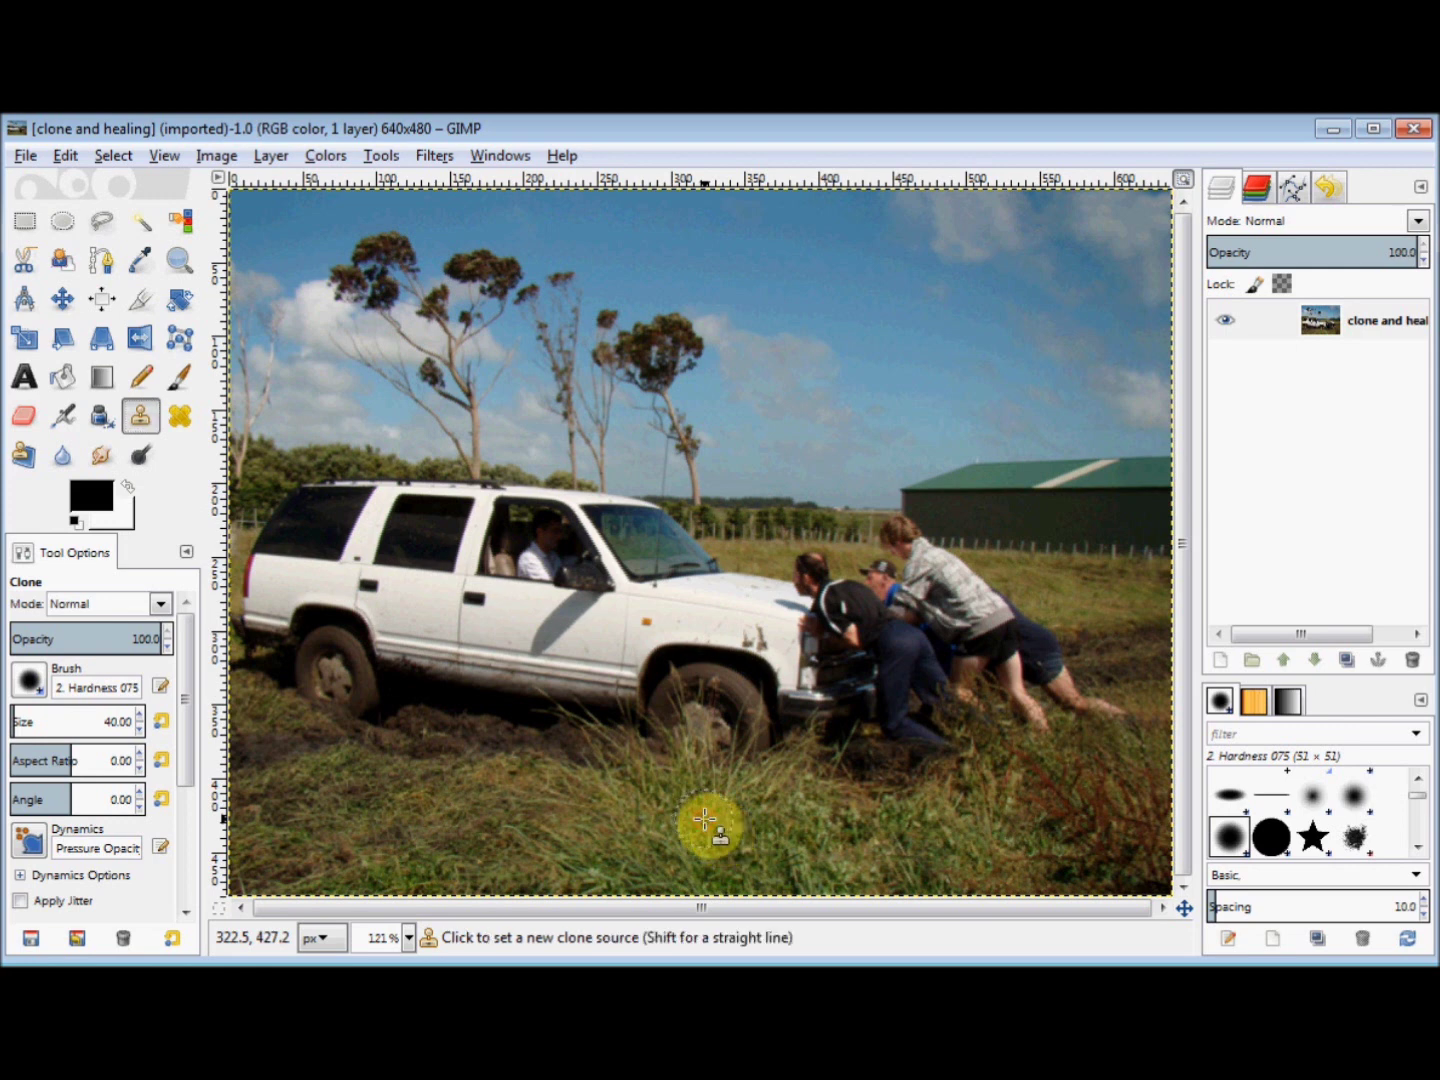
{"action": "left_click", "coordinate": [705, 819], "text": "ctrl"}
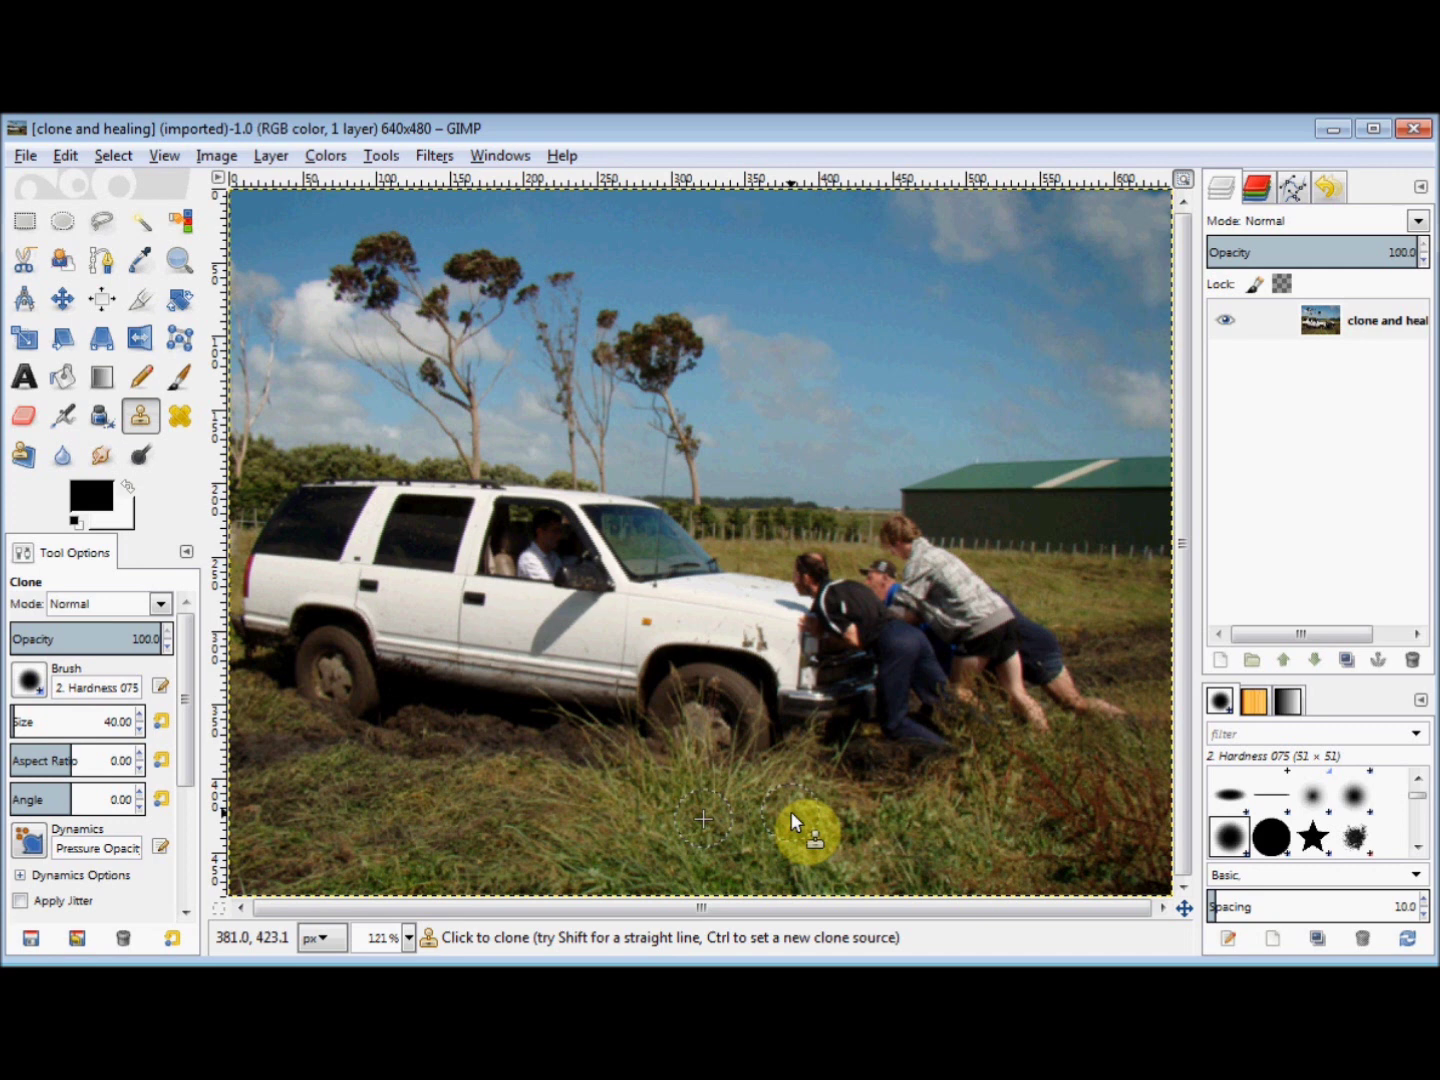
{"action": "left_click", "coordinate": [870, 250]}
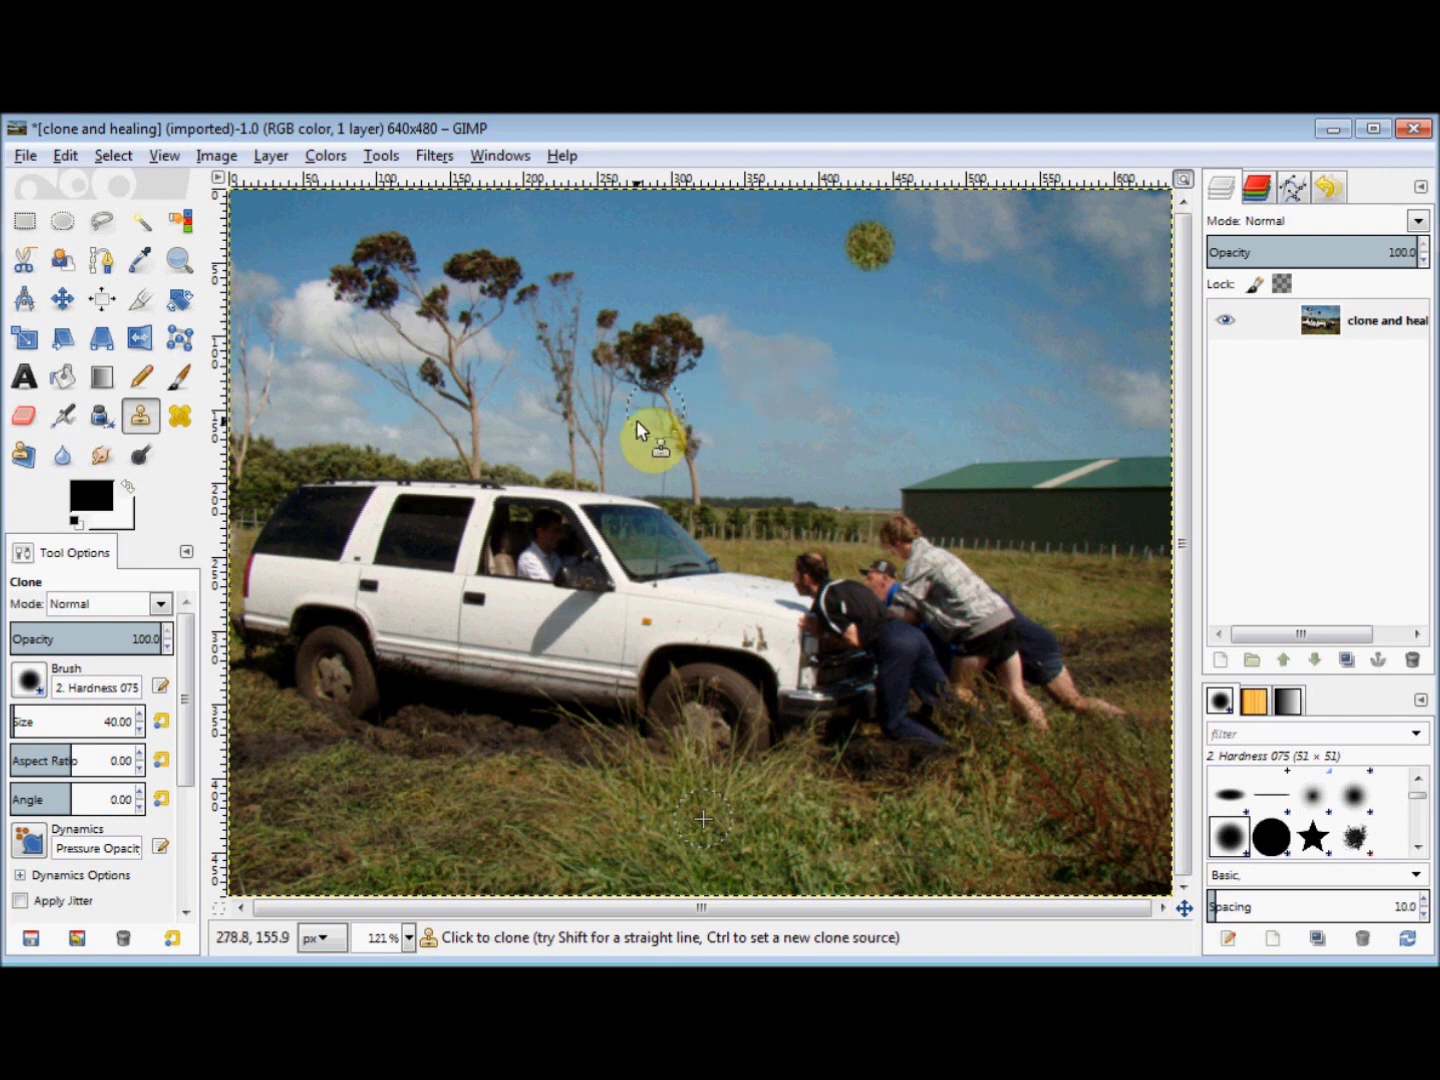
- With the Heal tool sampling the grass, paint a small round patch and a longer streak into the sky
{"action": "left_click", "coordinate": [182, 420]}
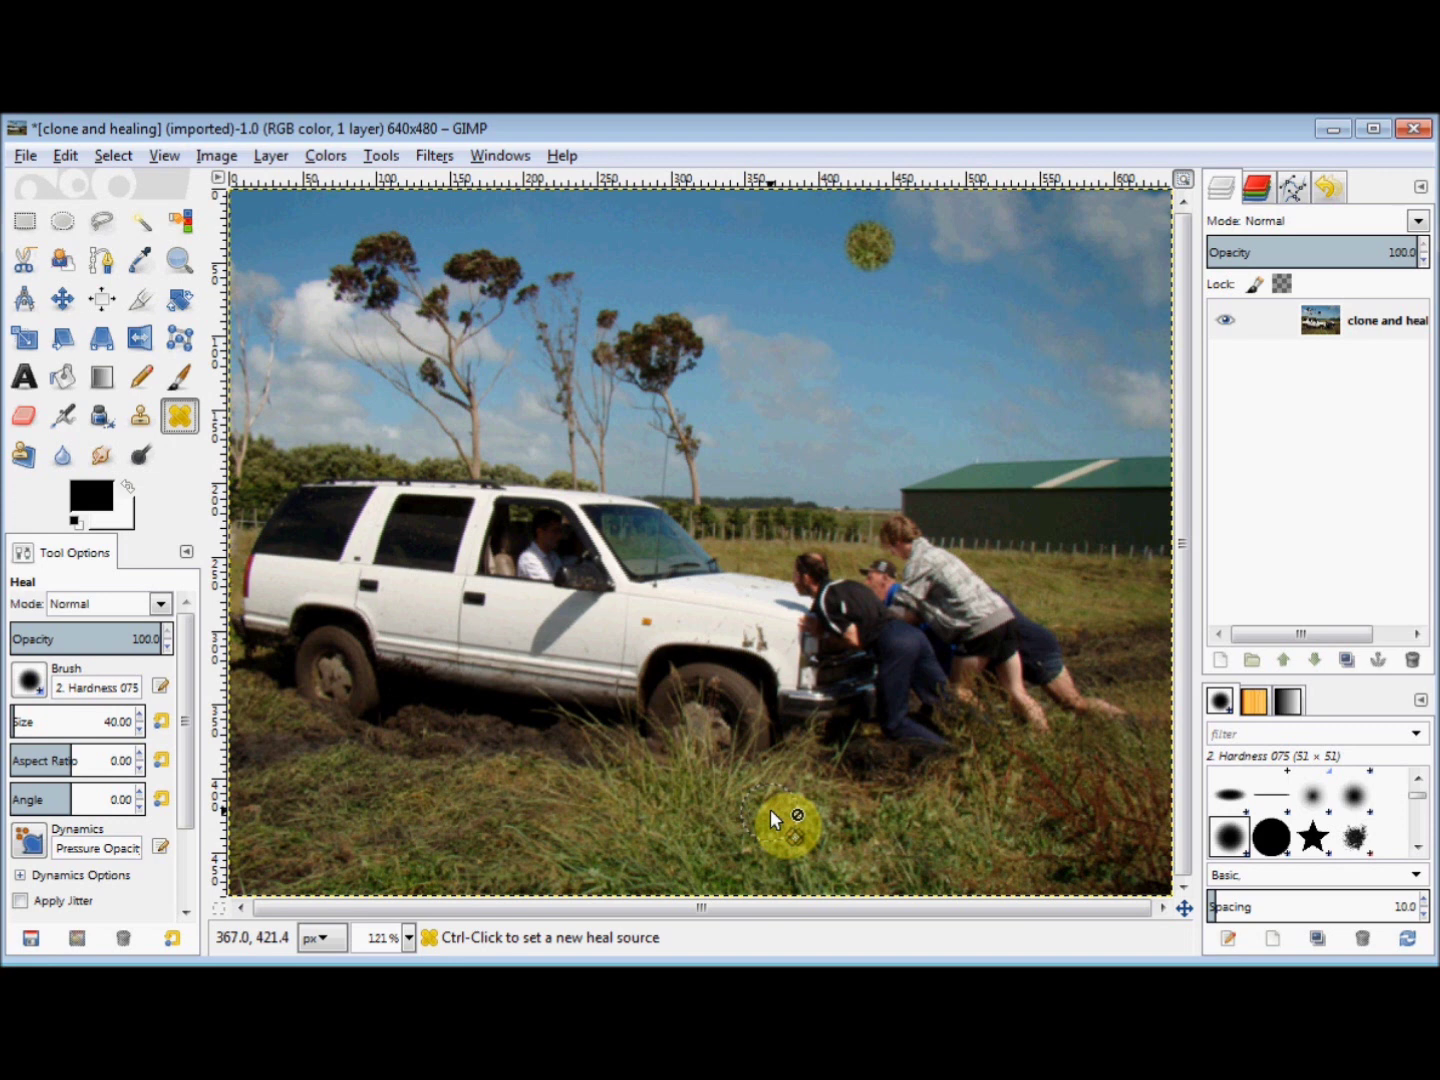
{"action": "key", "text": "ctrl"}
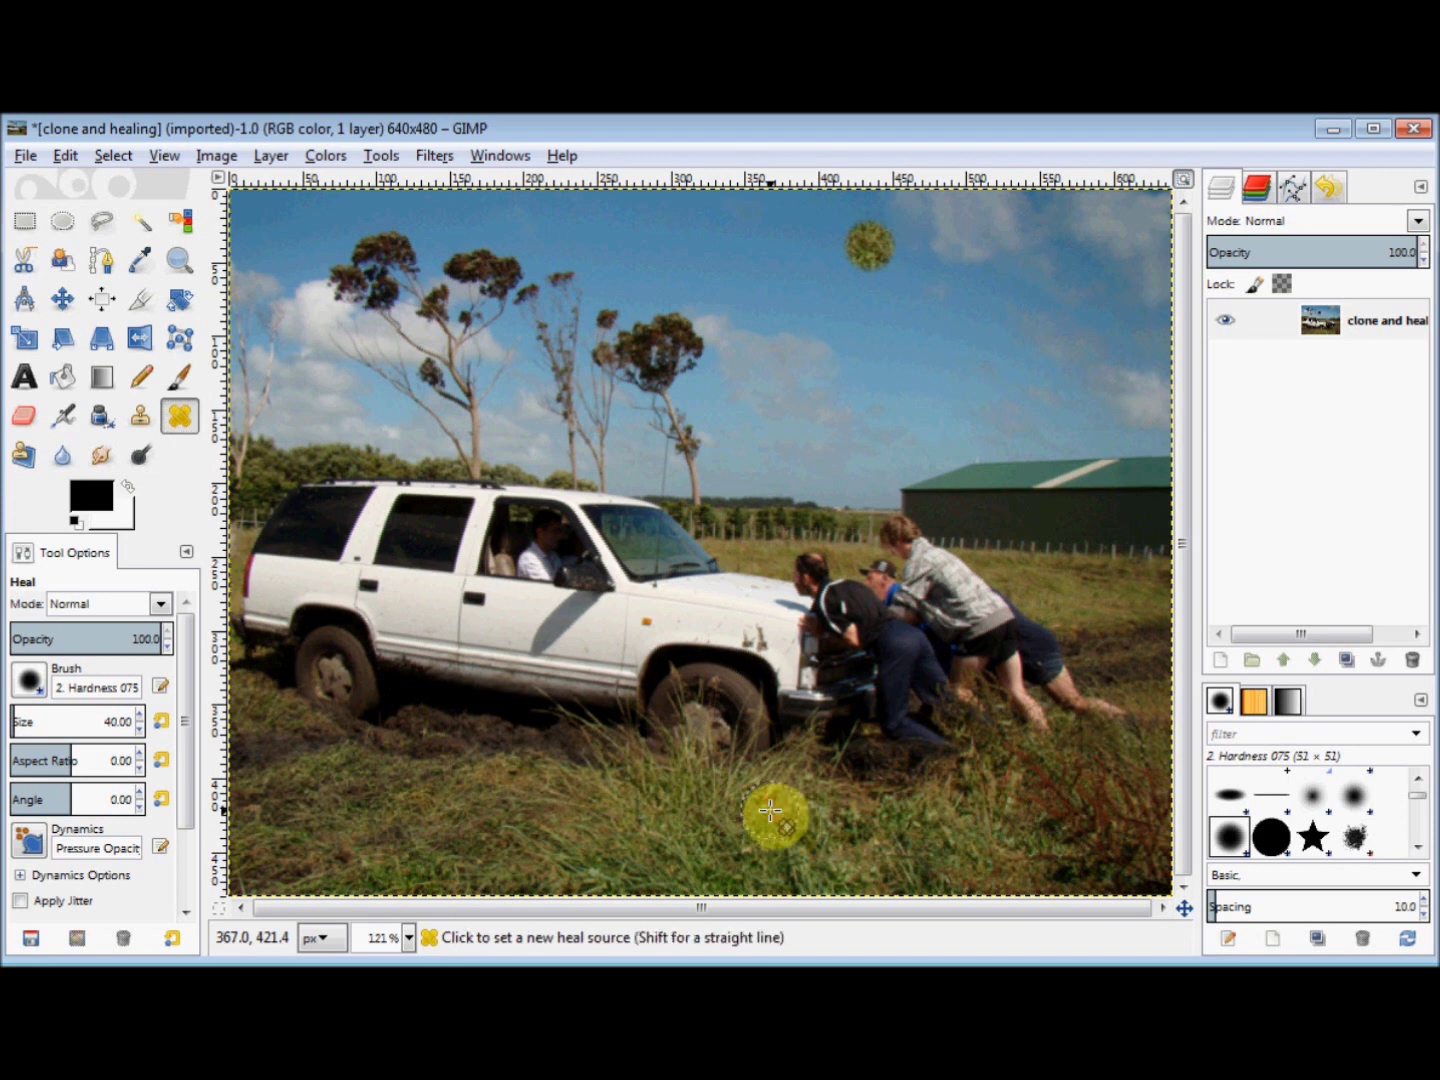
{"action": "left_click", "coordinate": [769, 810], "text": "ctrl"}
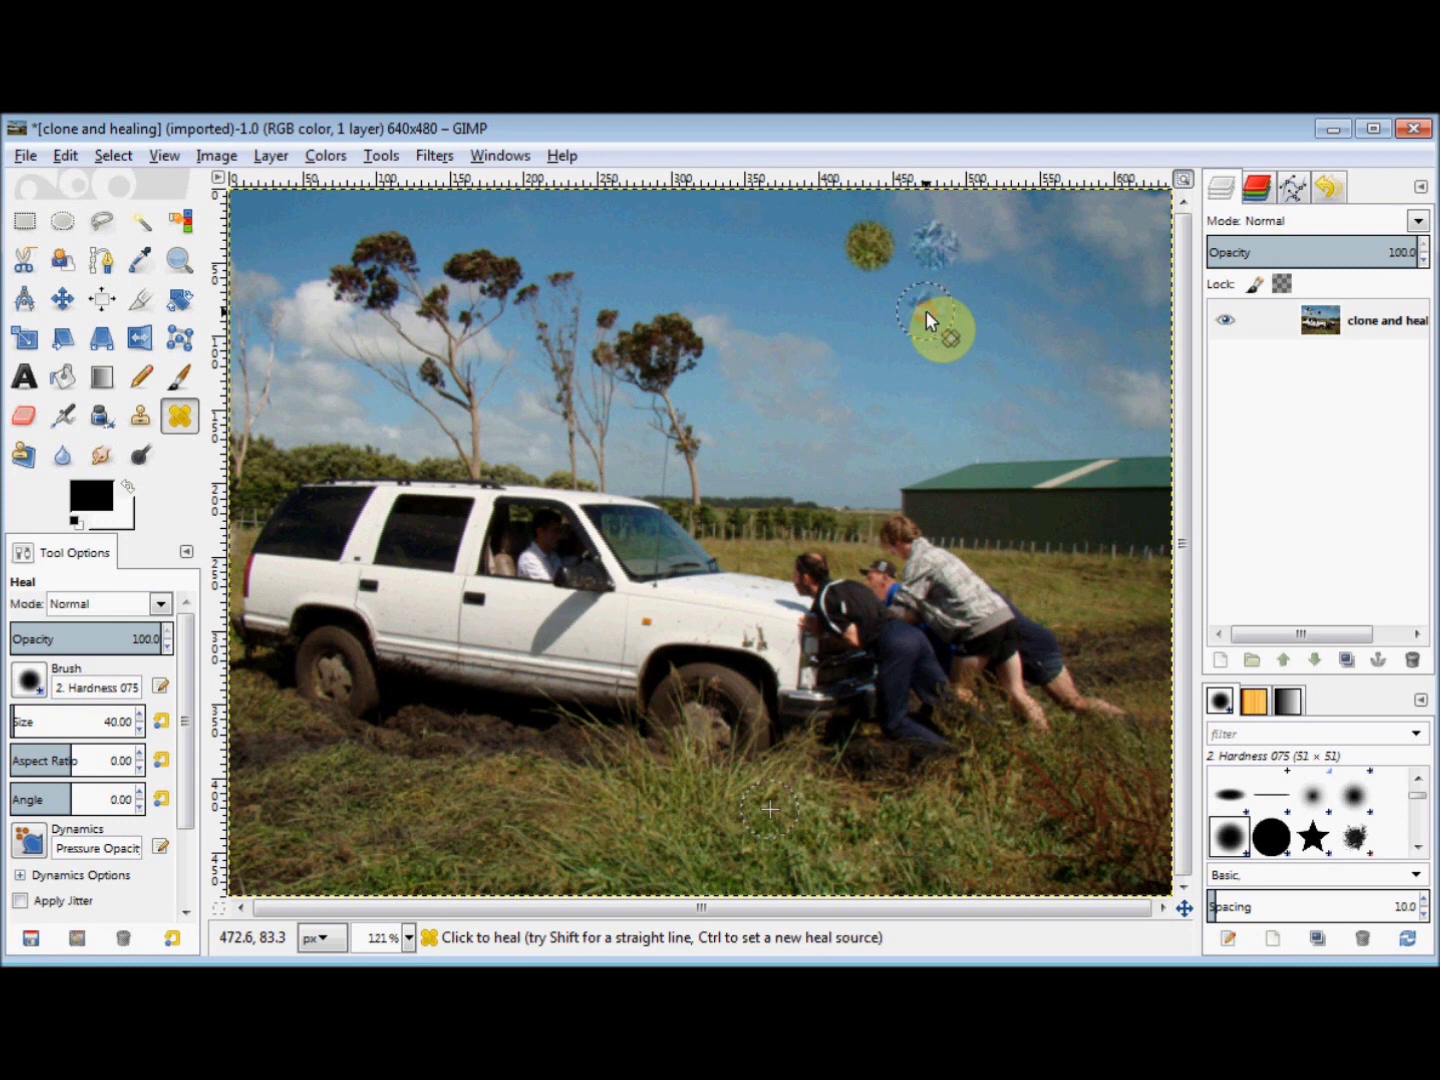
{"action": "left_click_drag", "start_coordinate": [944, 309], "coordinate": [1047, 315]}
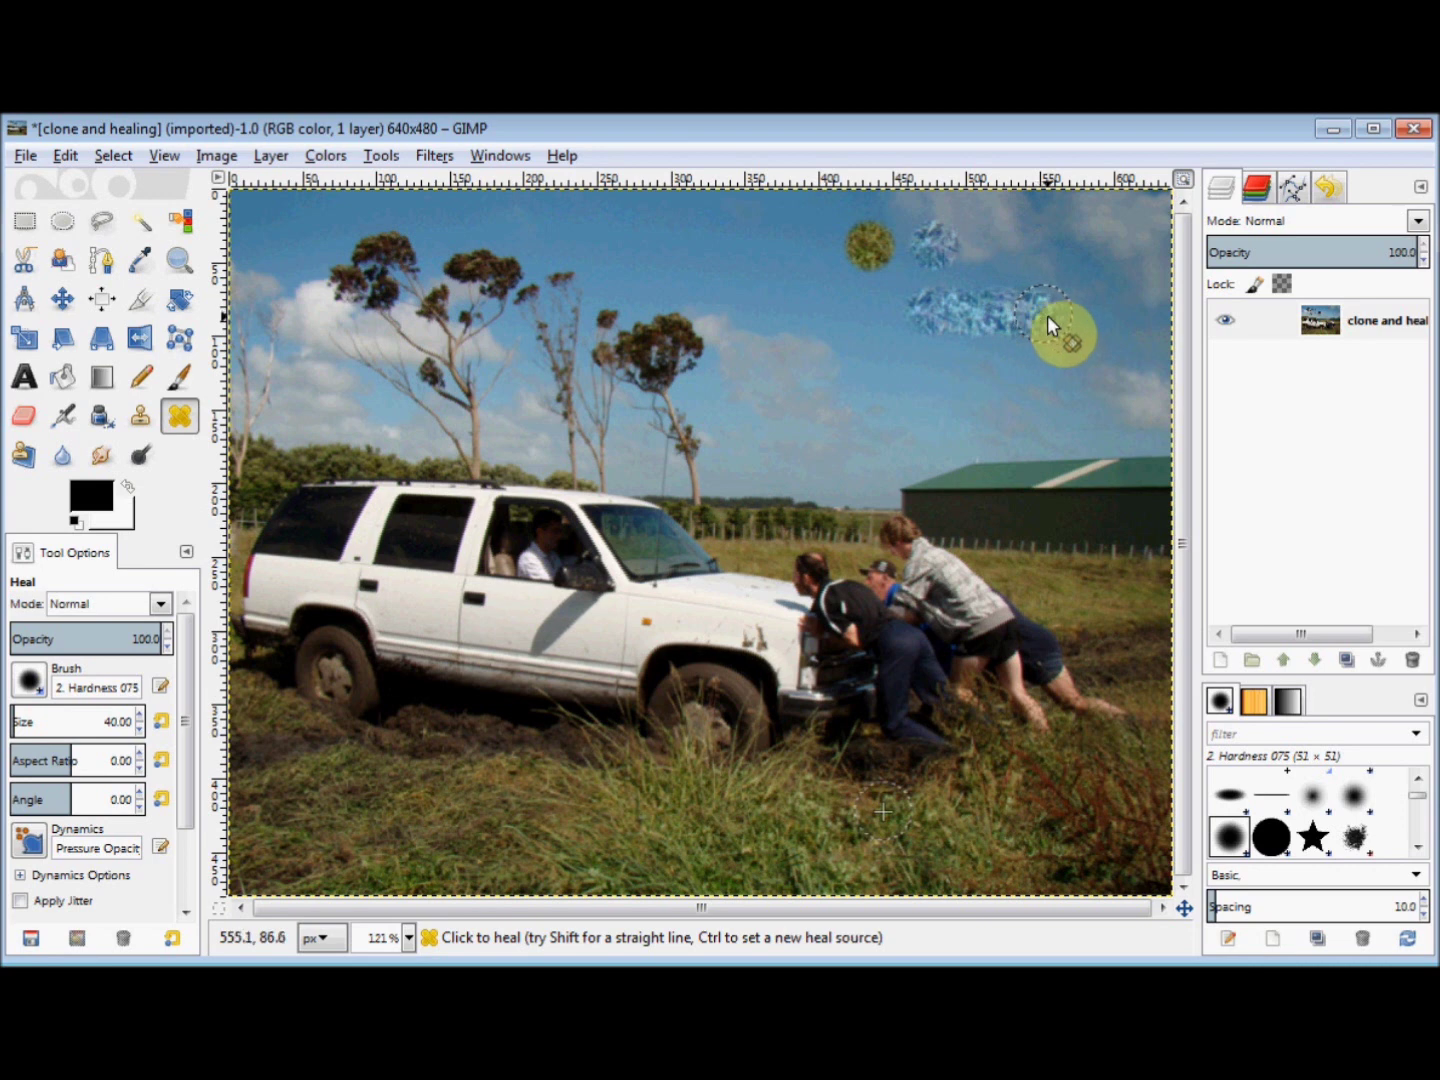
{"action": "left_click_drag", "start_coordinate": [1048, 315], "coordinate": [1047, 315]}
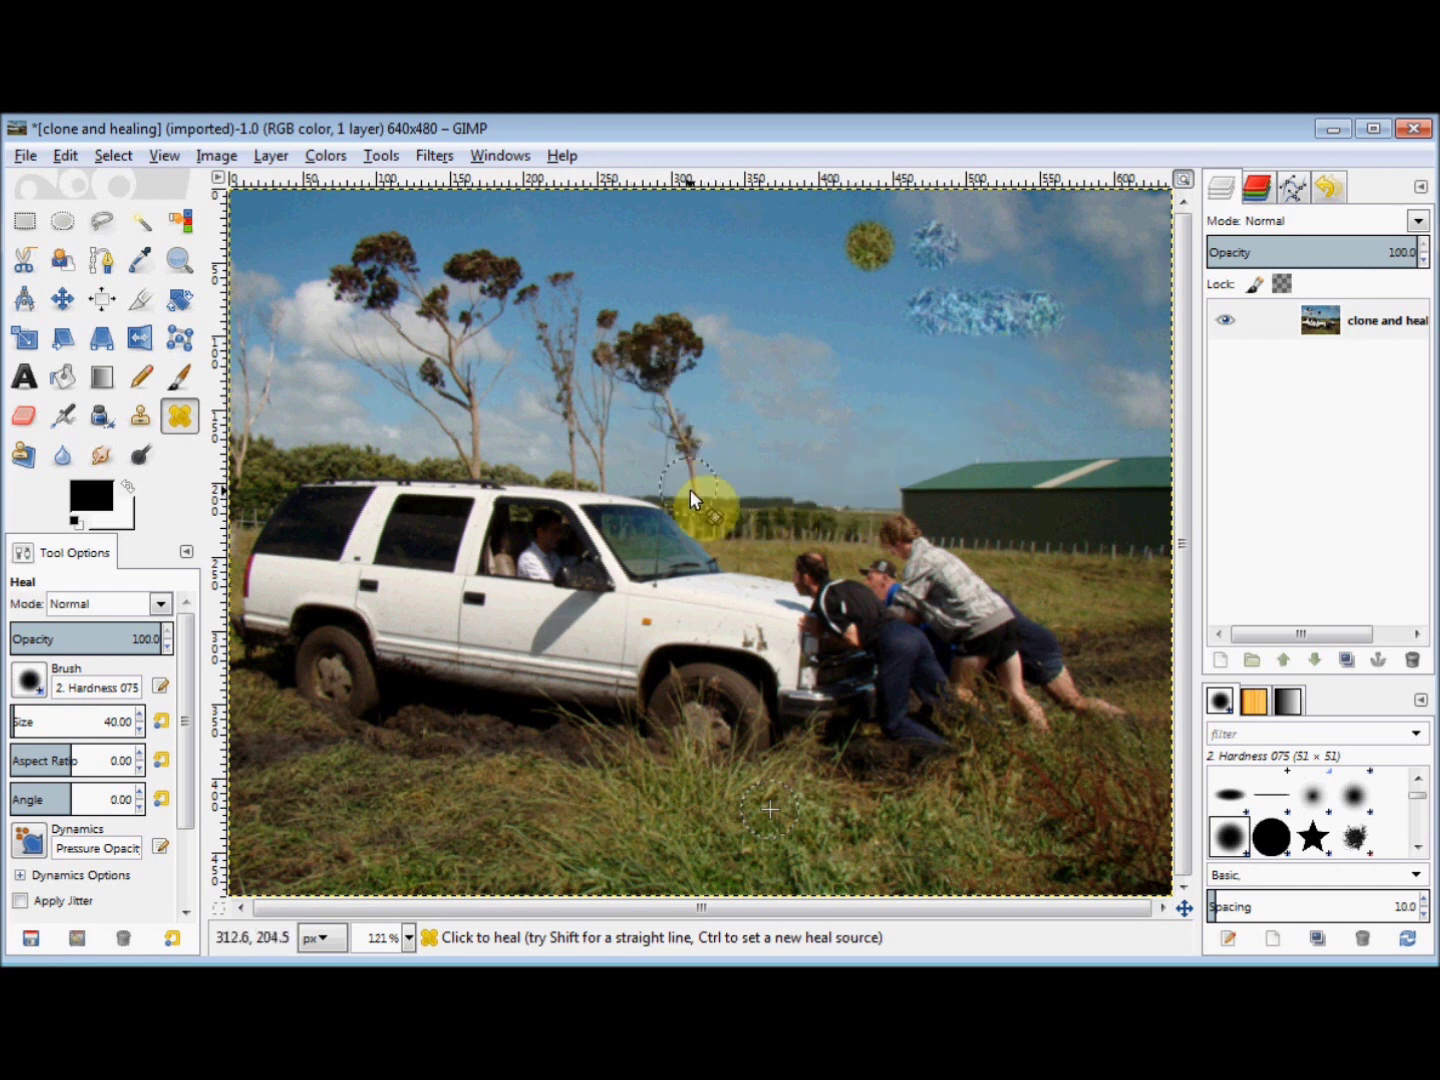
- Clone a treetop into the sky to its right, painting its foliage upward and trunk downward
{"action": "left_click", "coordinate": [142, 419]}
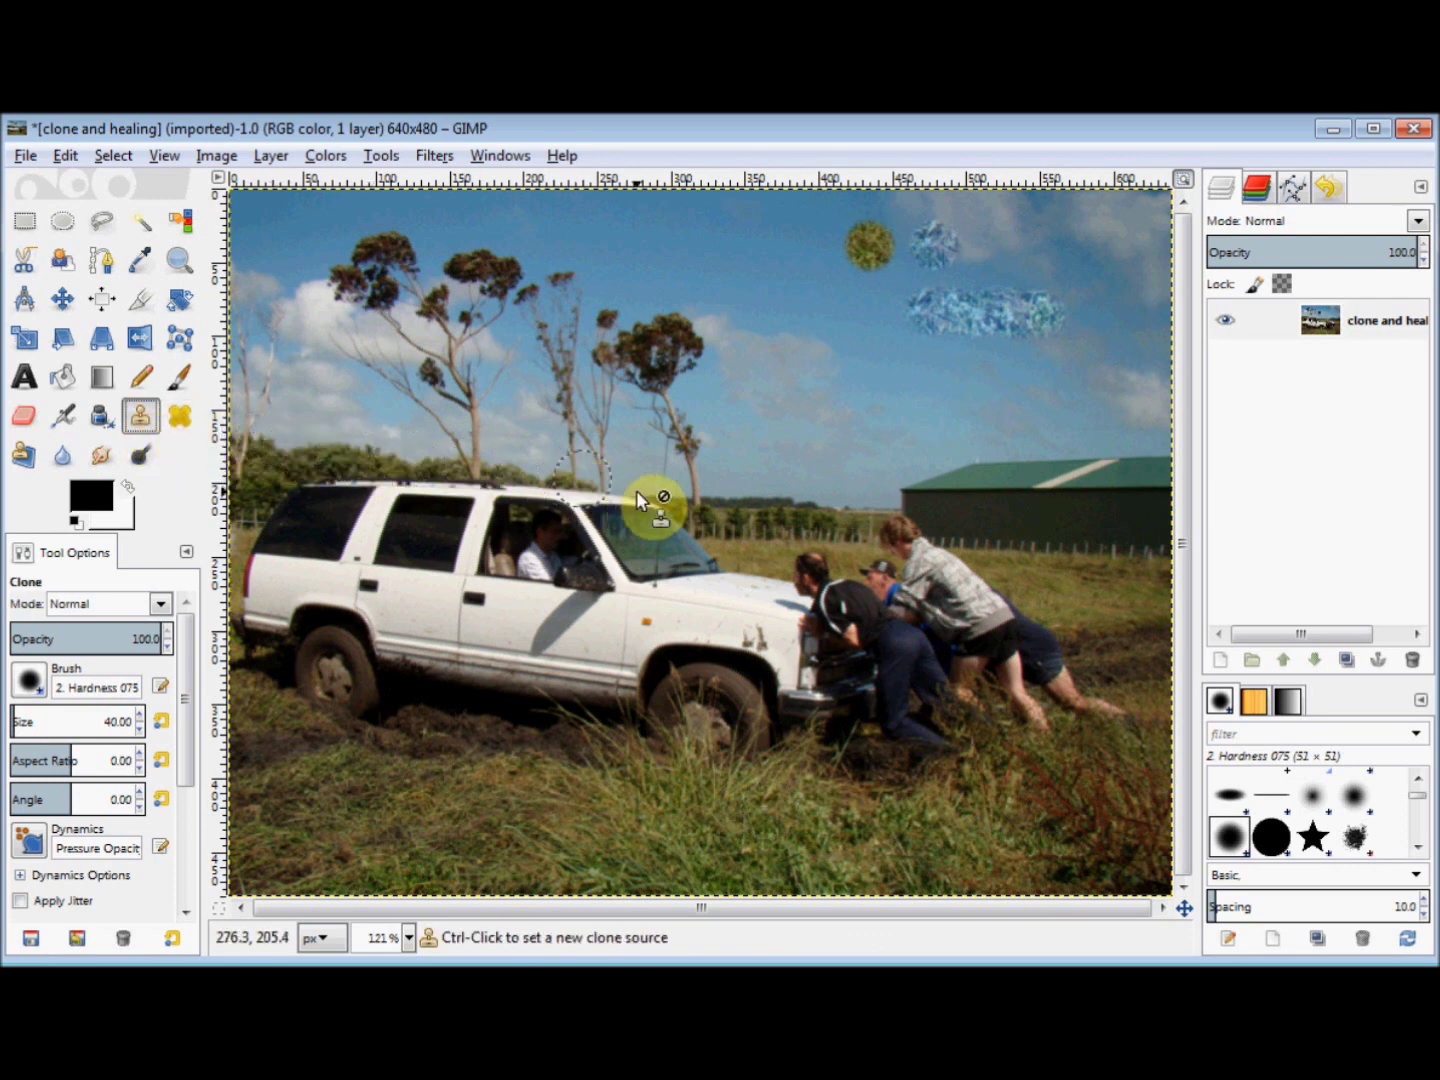
{"action": "left_click", "coordinate": [698, 503], "text": "ctrl"}
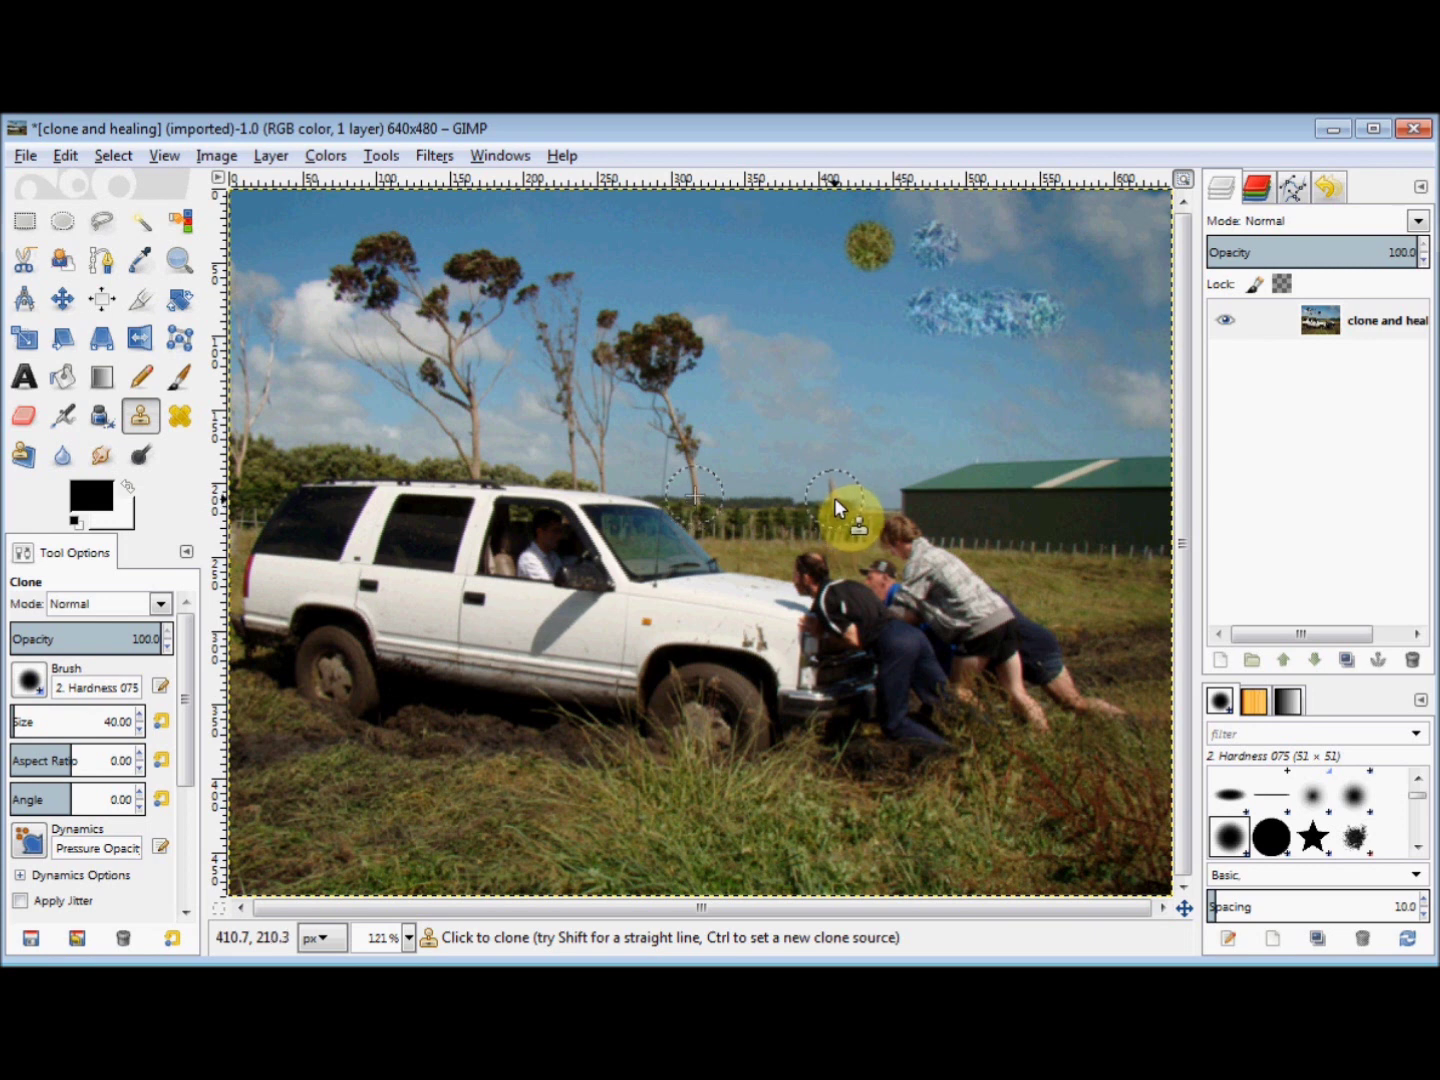
{"action": "mouse_move", "coordinate": [831, 485]}
{"action": "left_mouse_down"}
{"action": "mouse_move", "coordinate": [824, 435]}
{"action": "mouse_move", "coordinate": [771, 355]}
{"action": "left_mouse_up"}
{"action": "mouse_move", "coordinate": [770, 348]}
{"action": "left_mouse_down"}
{"action": "mouse_move", "coordinate": [810, 373]}
{"action": "mouse_move", "coordinate": [822, 362]}
{"action": "mouse_move", "coordinate": [747, 374]}
{"action": "mouse_move", "coordinate": [780, 373]}
{"action": "left_mouse_up"}
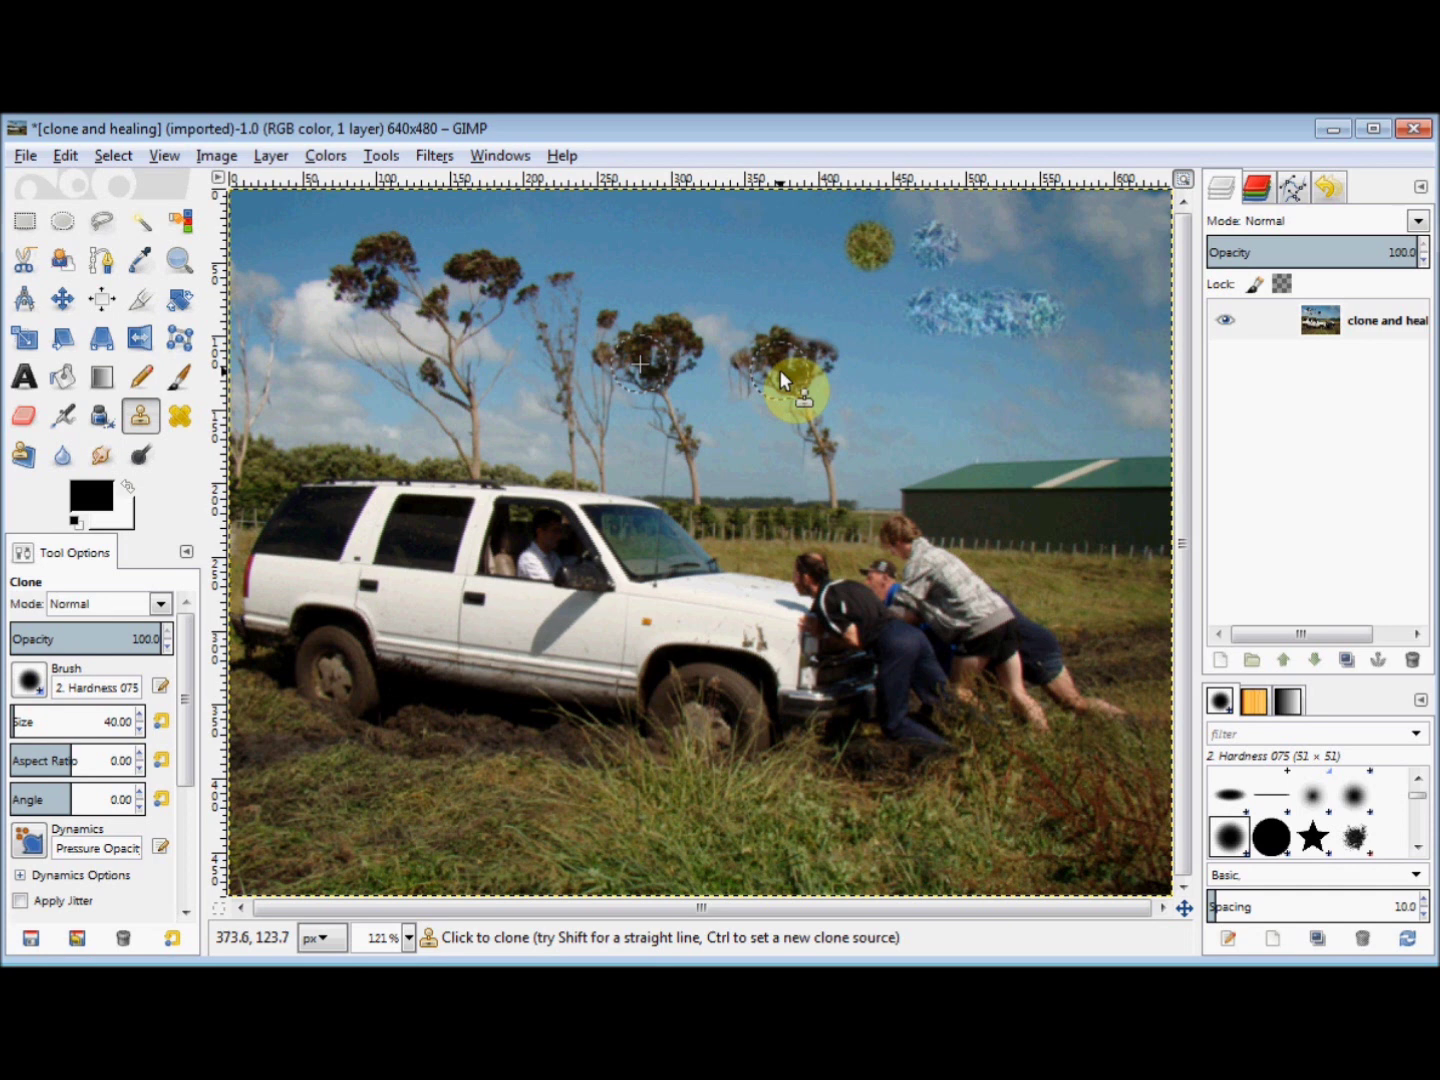
{"action": "left_click_drag", "start_coordinate": [779, 372], "coordinate": [782, 382]}
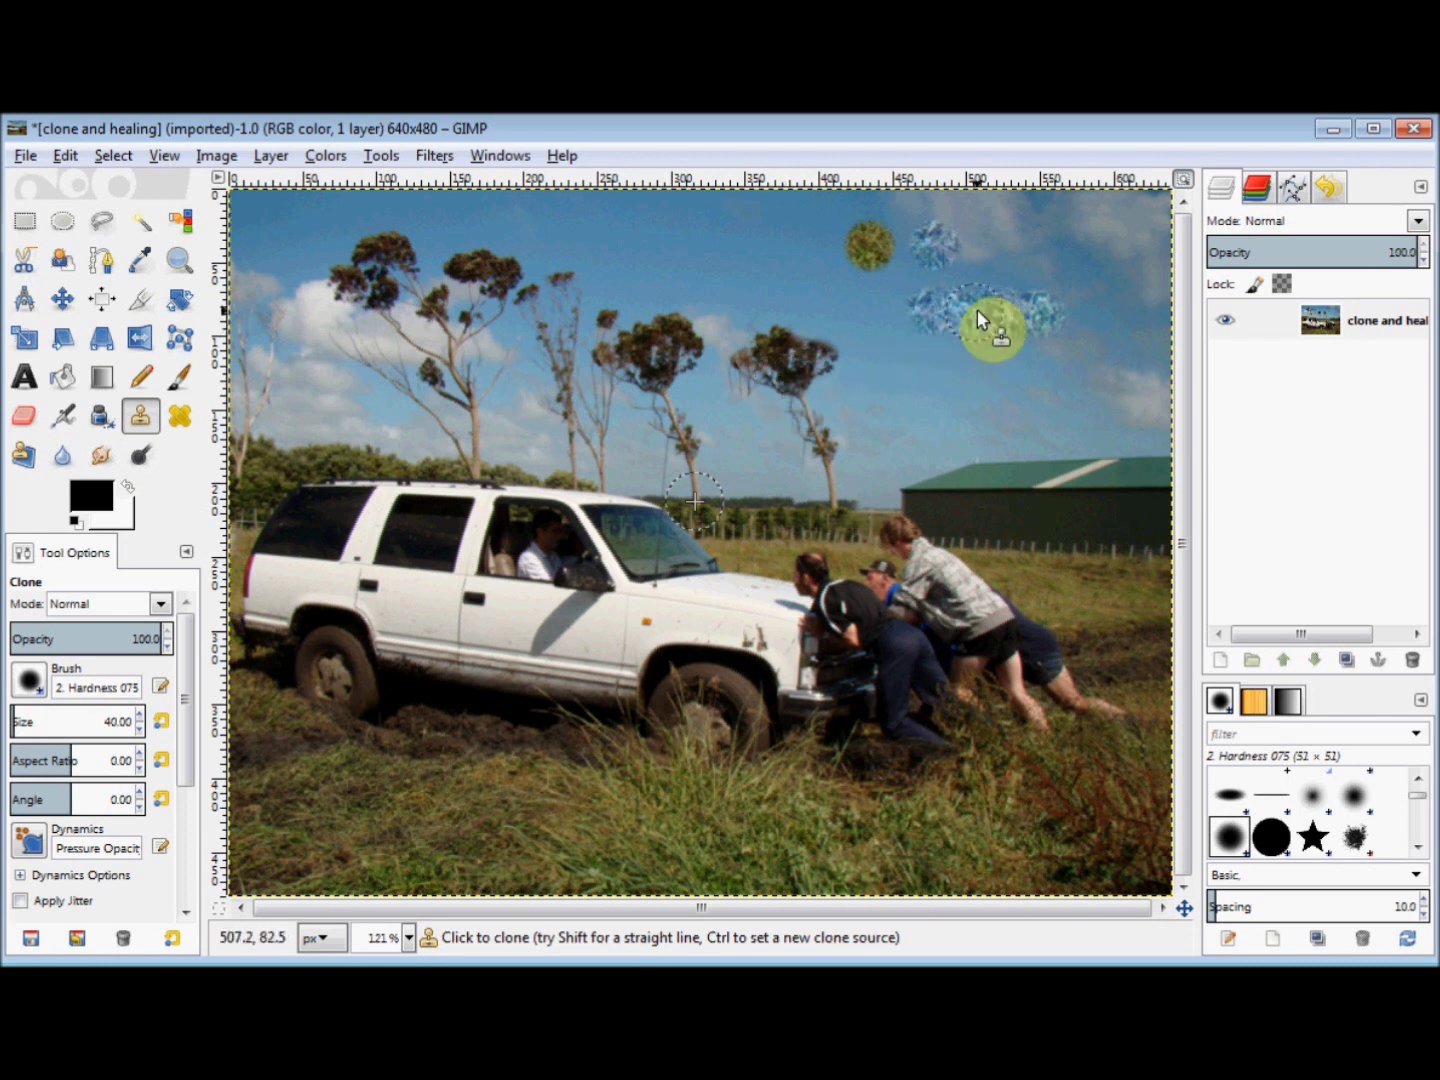
- Close the field photo without saving and open clone and healing bourke.JPG
{"action": "left_click", "coordinate": [1416, 131]}
{"action": "left_click", "coordinate": [758, 660]}
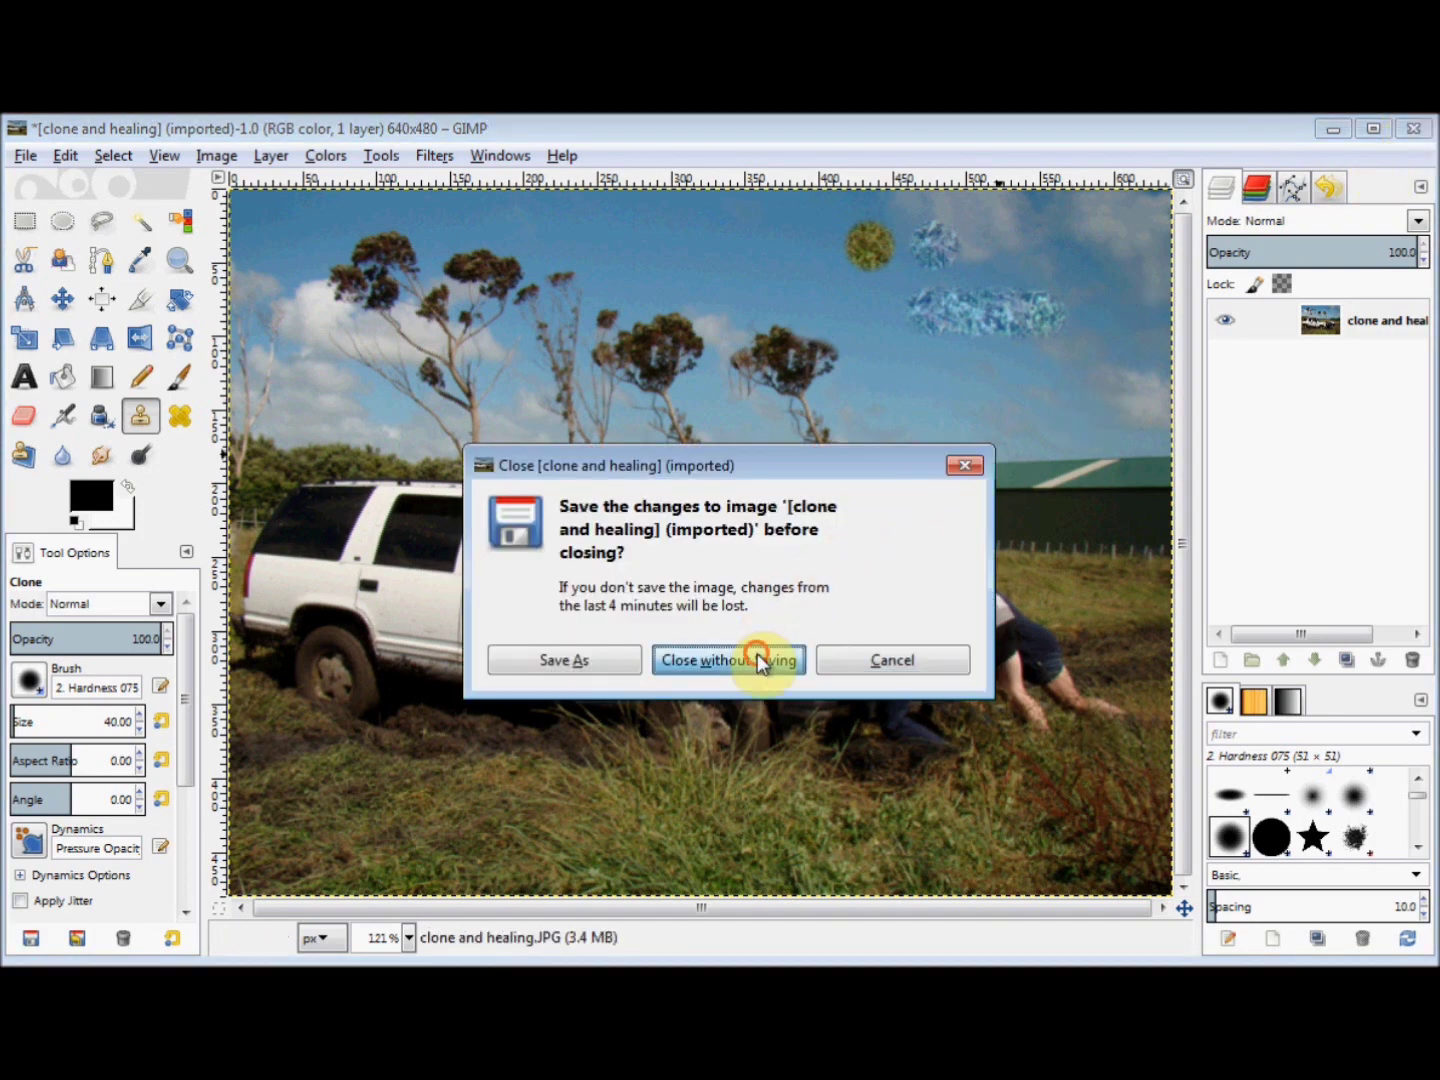
{"action": "left_click", "coordinate": [25, 156]}
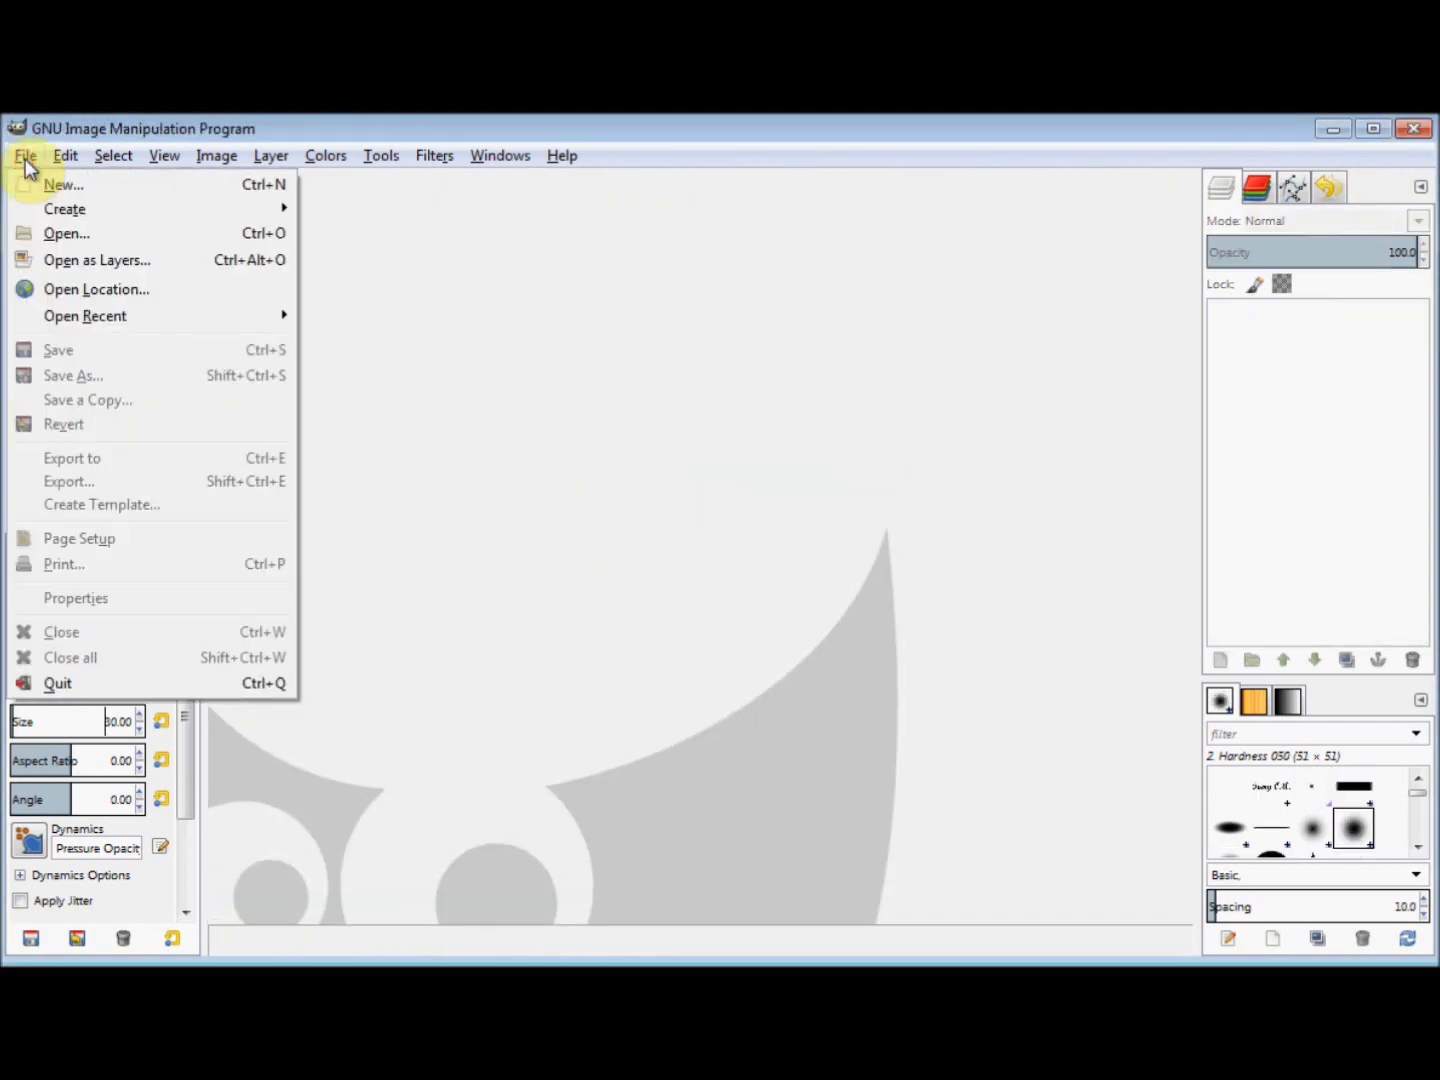
{"action": "left_click", "coordinate": [66, 233]}
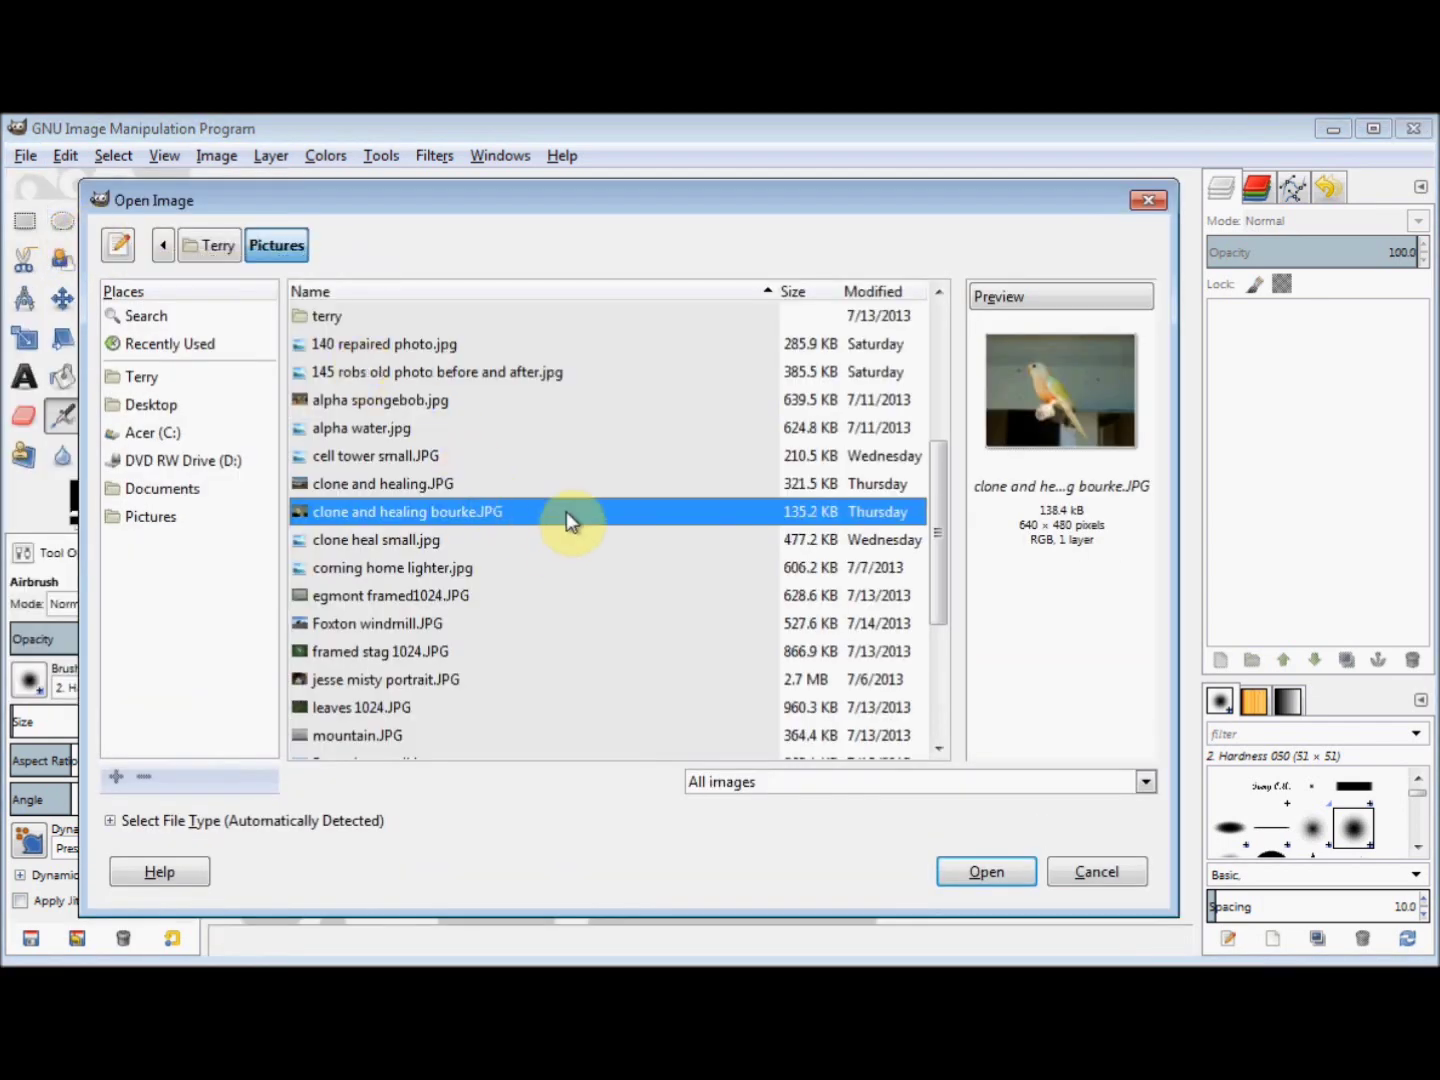
{"action": "double_click", "coordinate": [567, 510]}
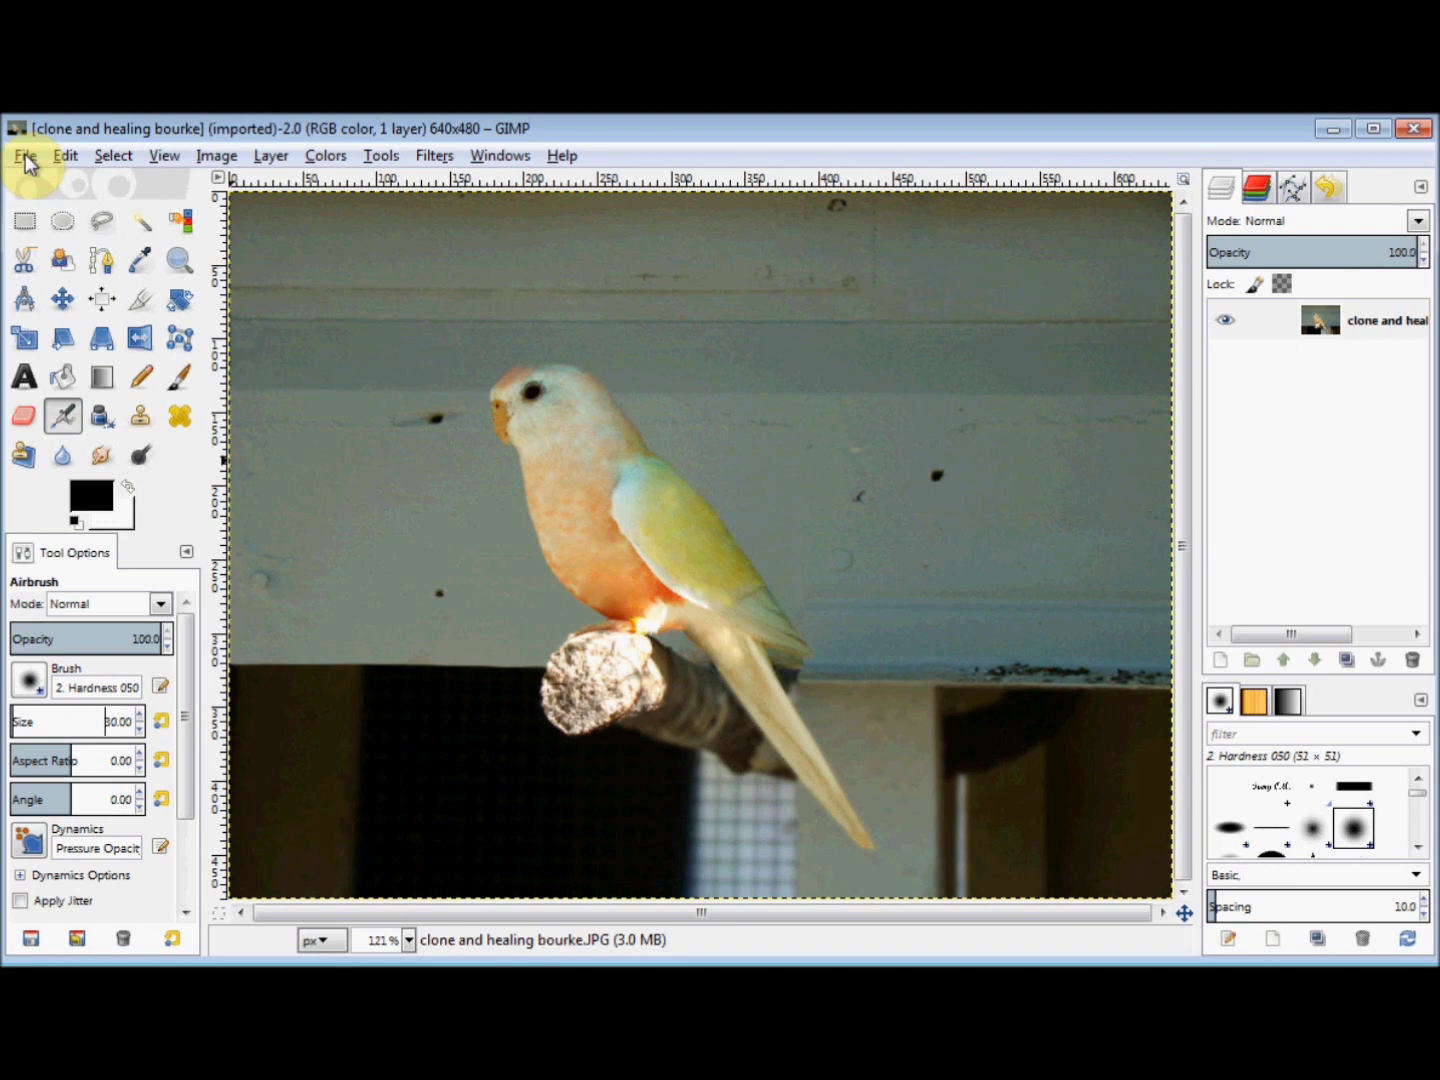
- Set plain wall as the heal source and heal the specks left of the parrot
{"action": "left_click", "coordinate": [179, 419]}
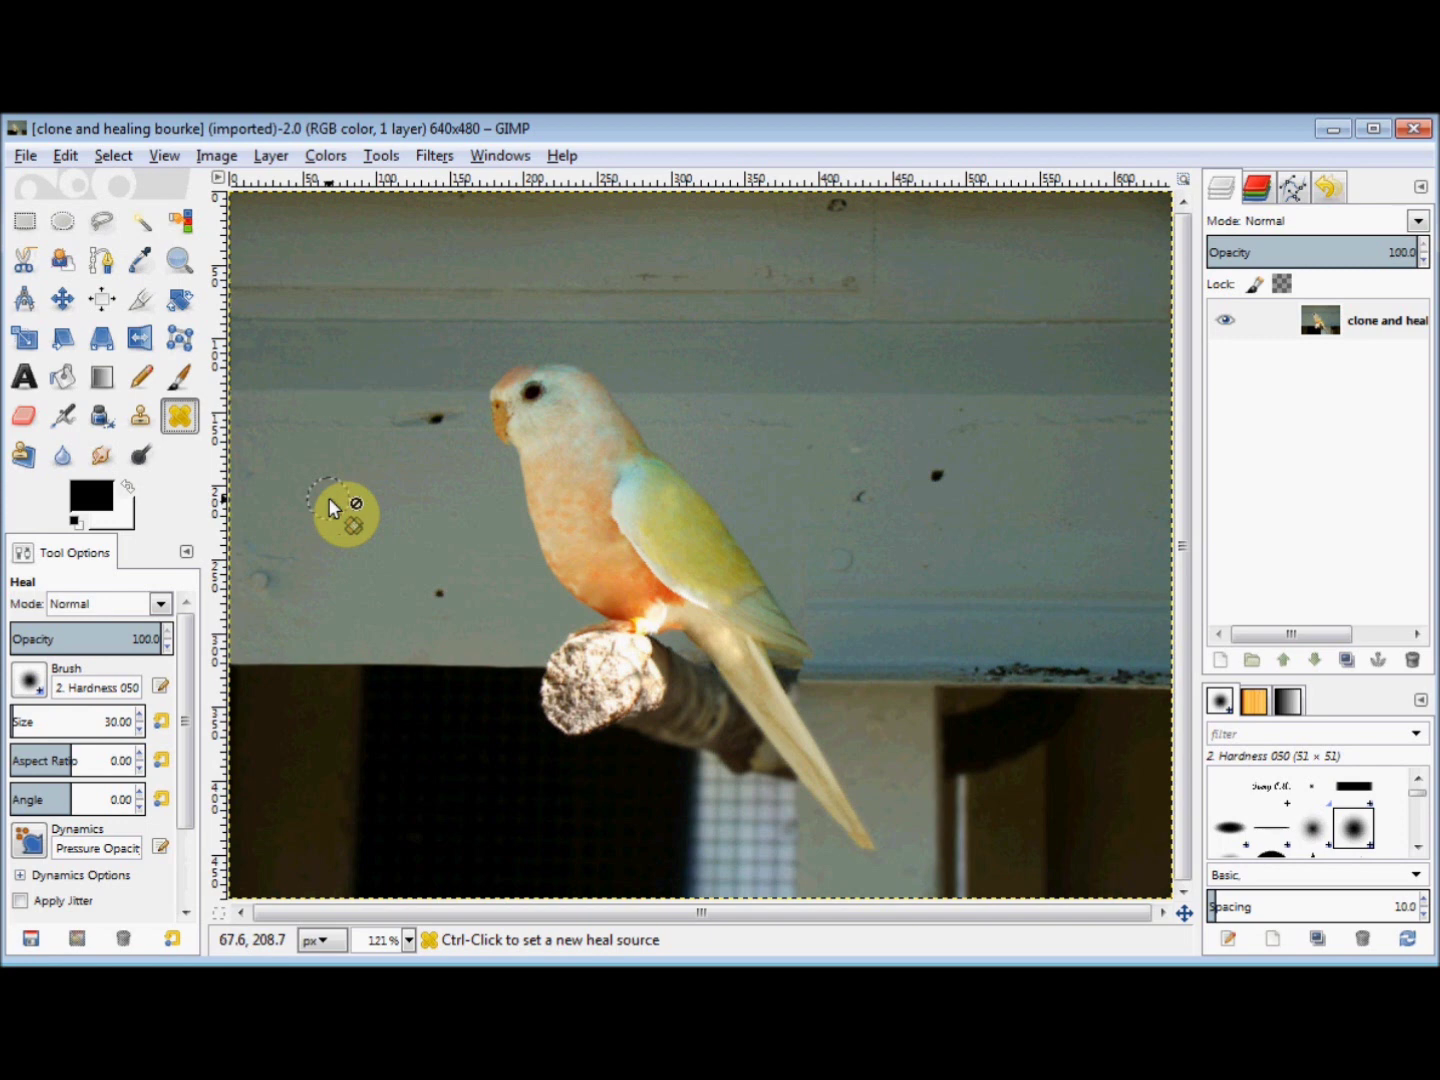
{"action": "key", "text": "ctrl"}
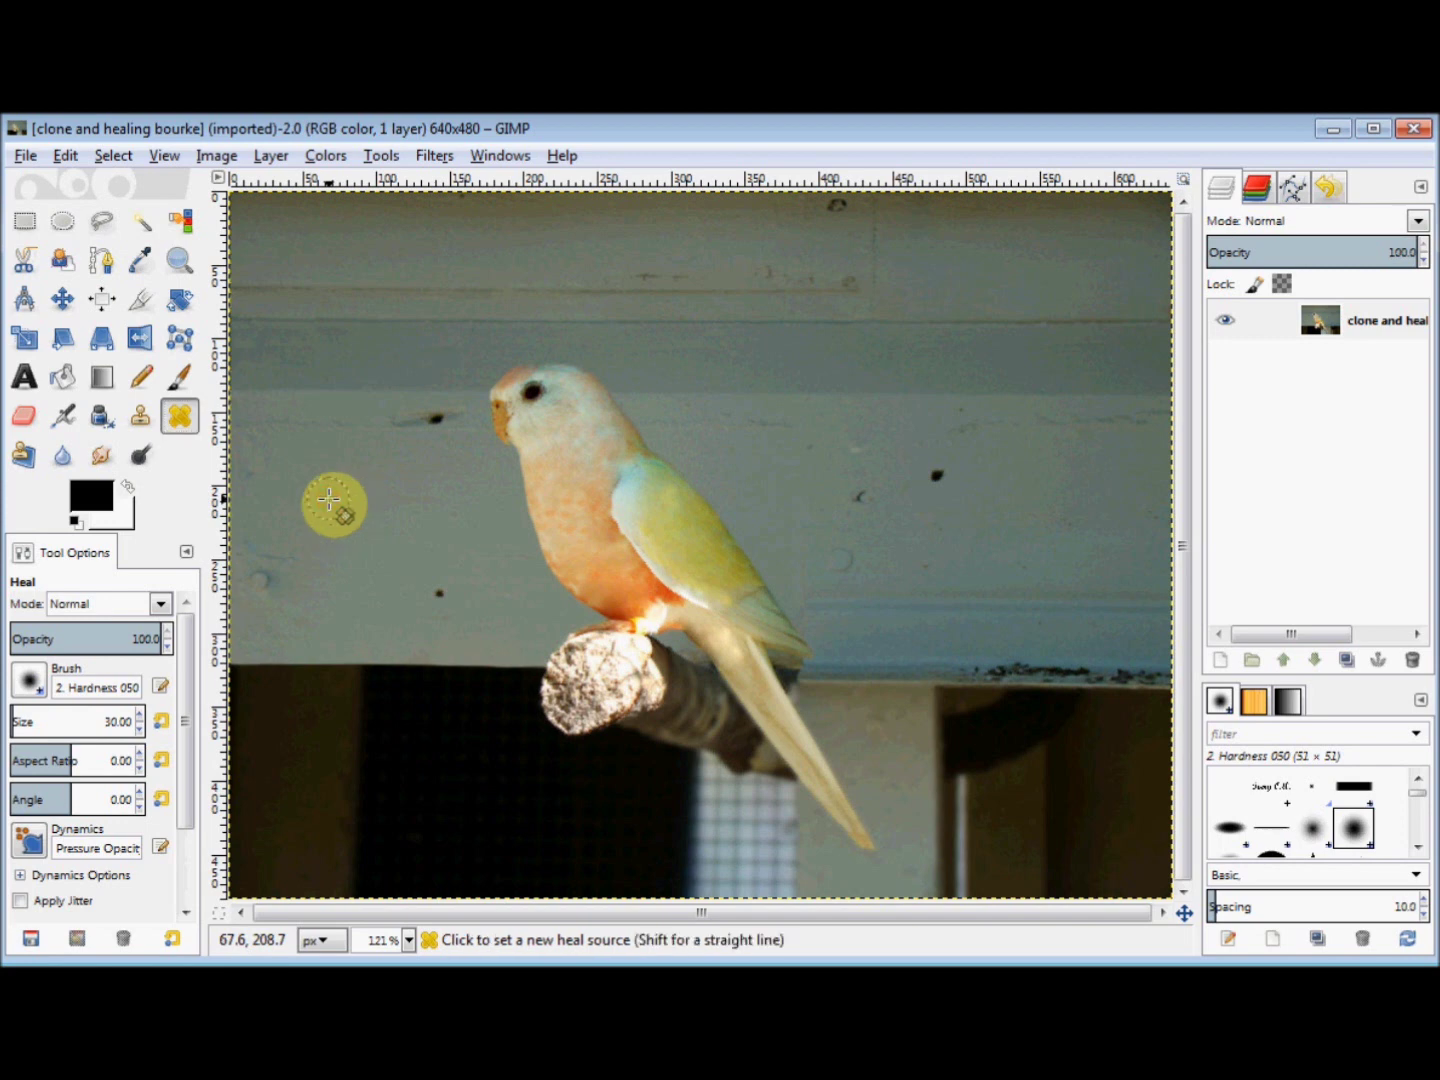
{"action": "left_click", "coordinate": [329, 499], "text": "ctrl"}
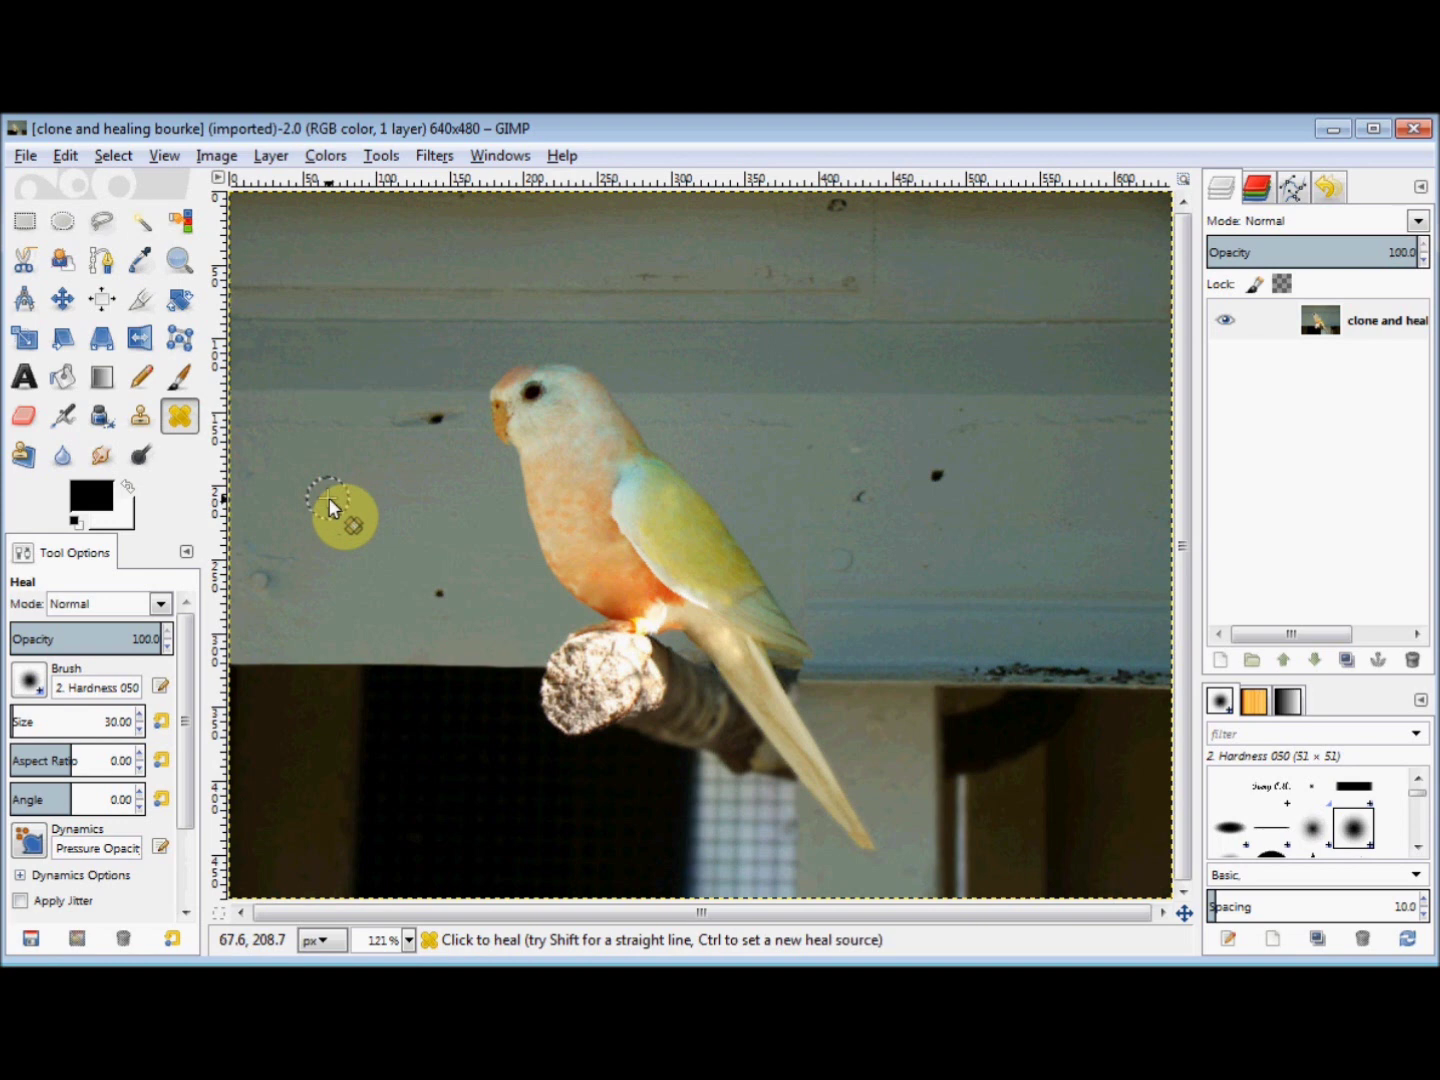
{"action": "left_click", "coordinate": [437, 418]}
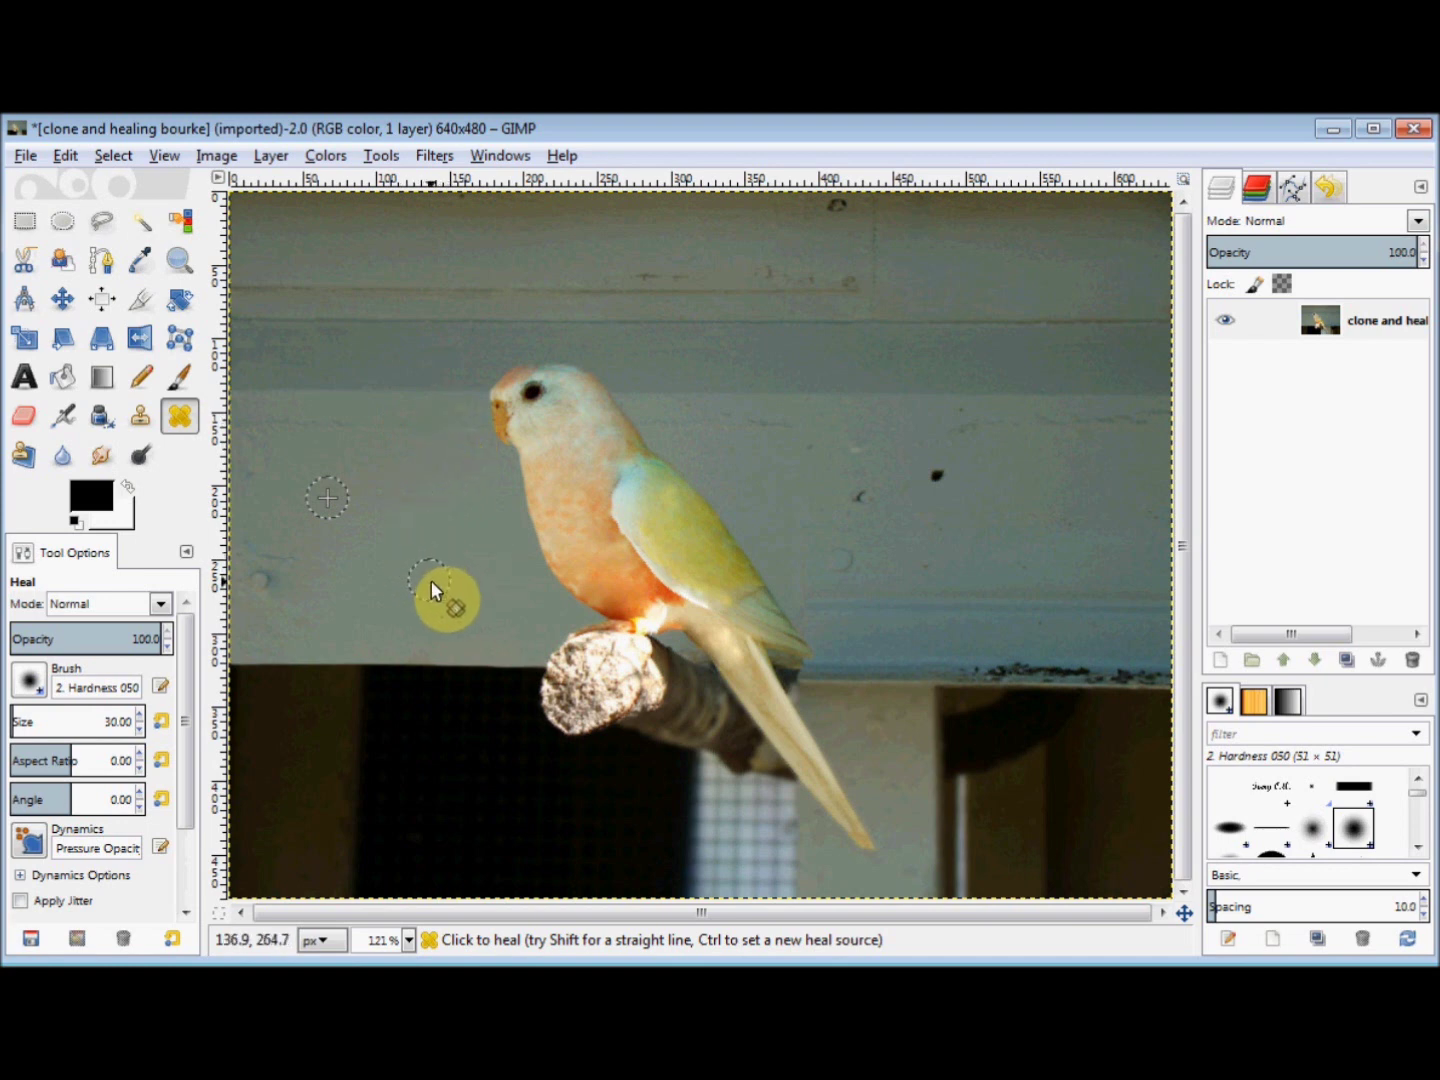
{"action": "left_click", "coordinate": [437, 589]}
{"action": "left_click", "coordinate": [258, 581]}
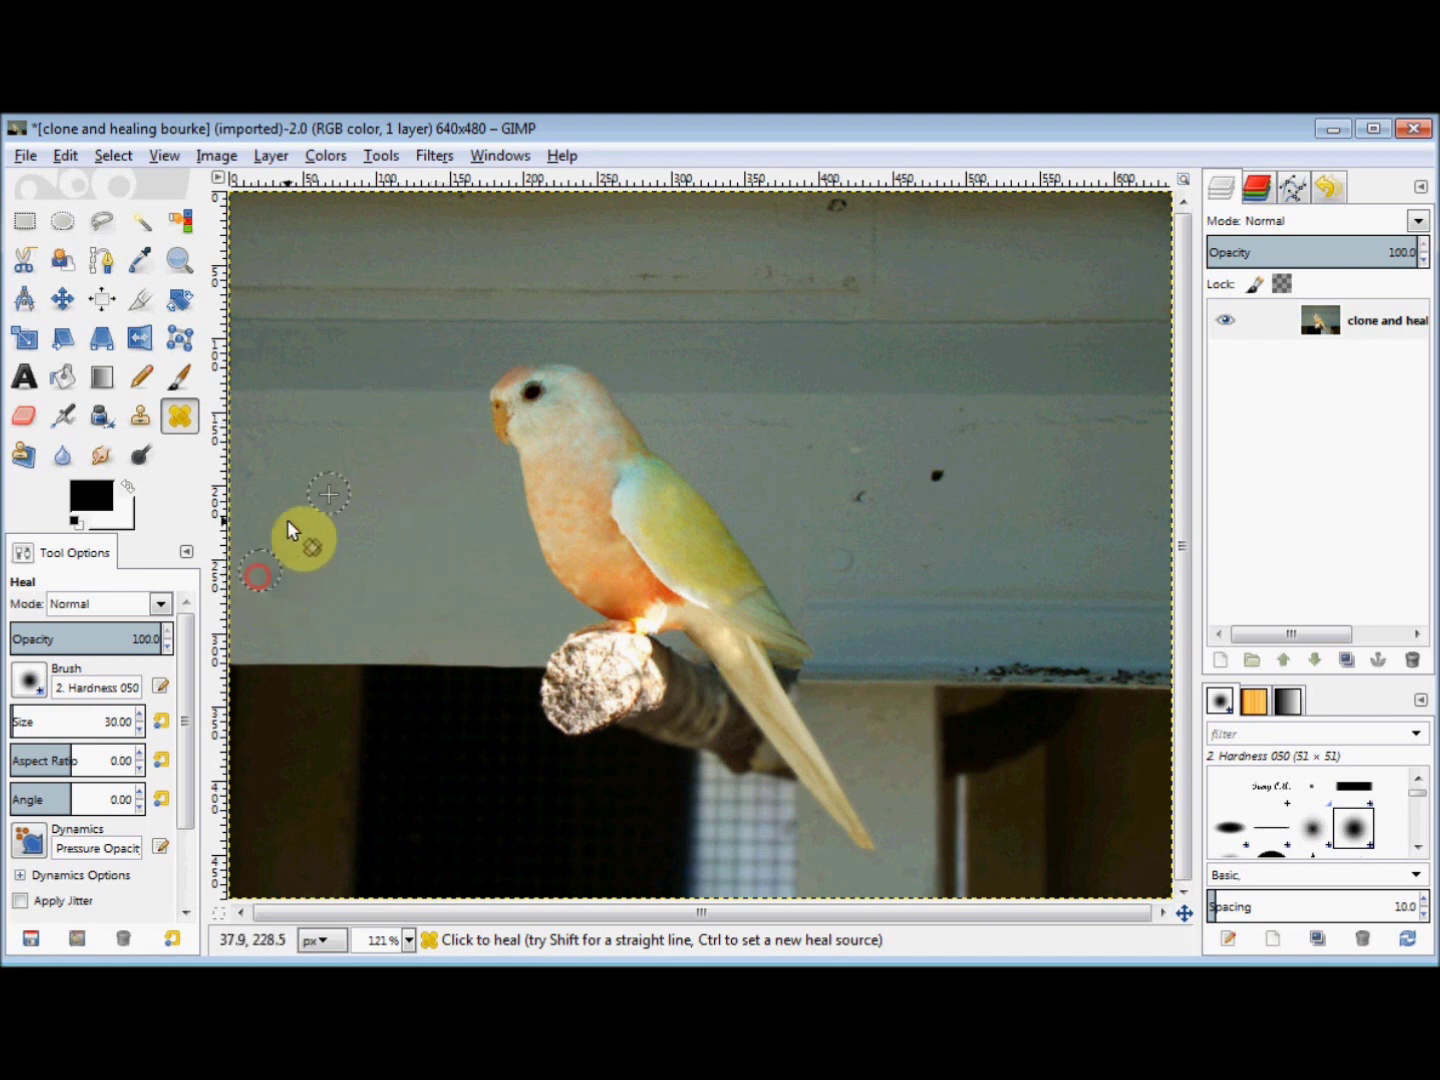
- Heal the scattered specks on the wall to the right of the parrot
{"action": "left_click", "coordinate": [957, 471]}
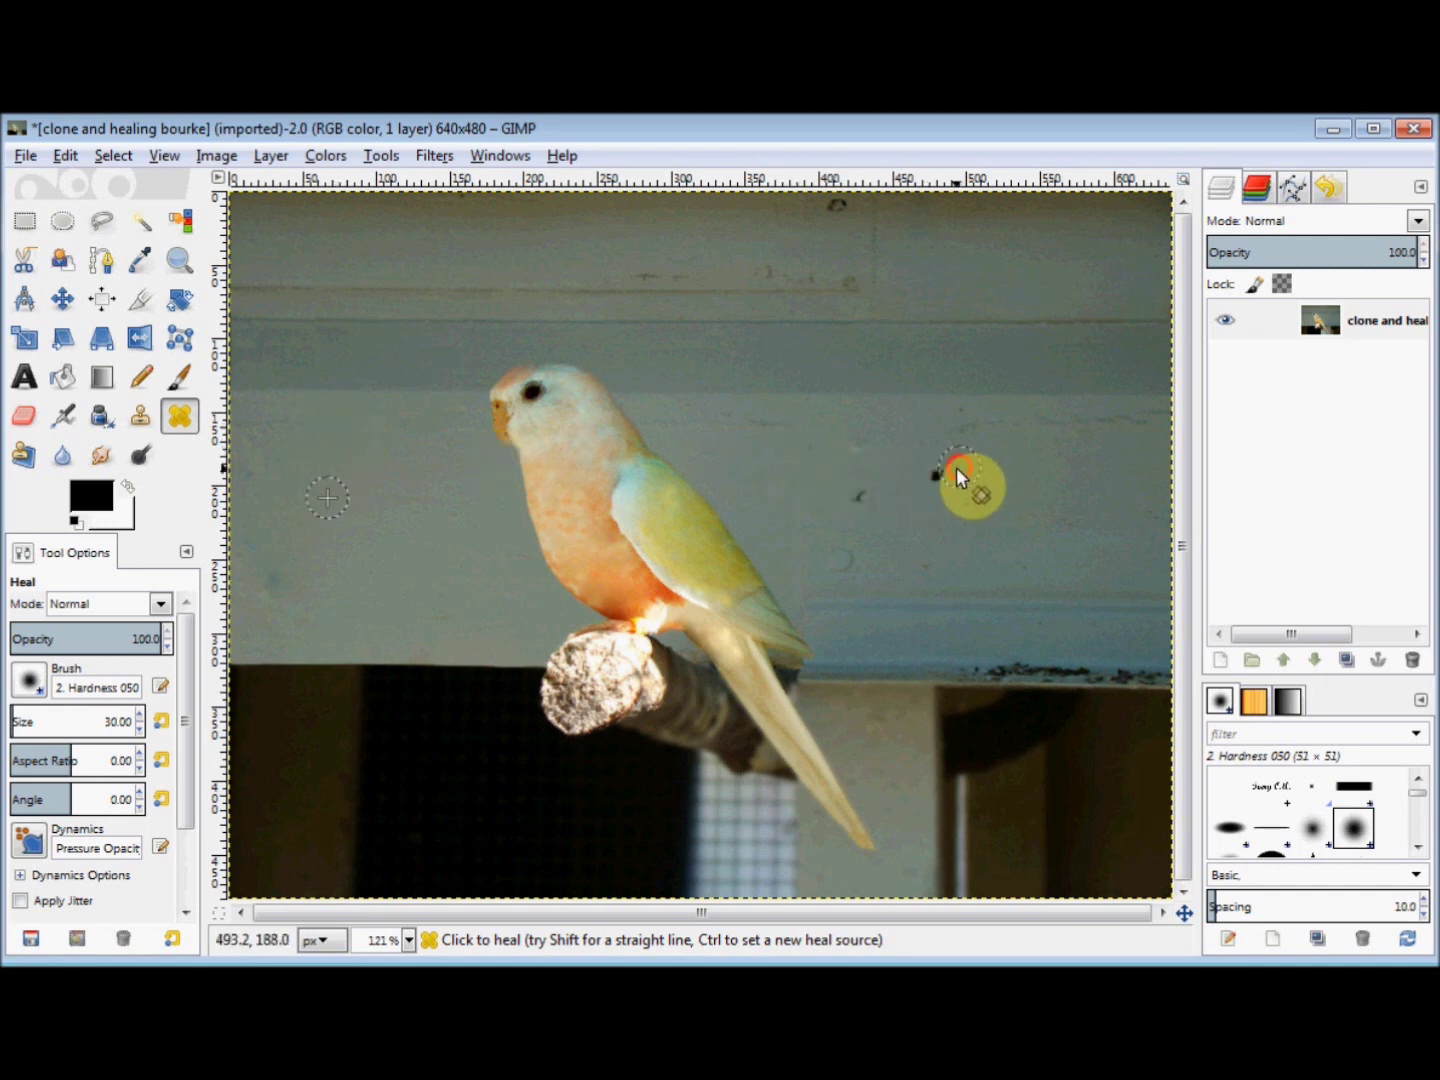
{"action": "left_click", "coordinate": [840, 544]}
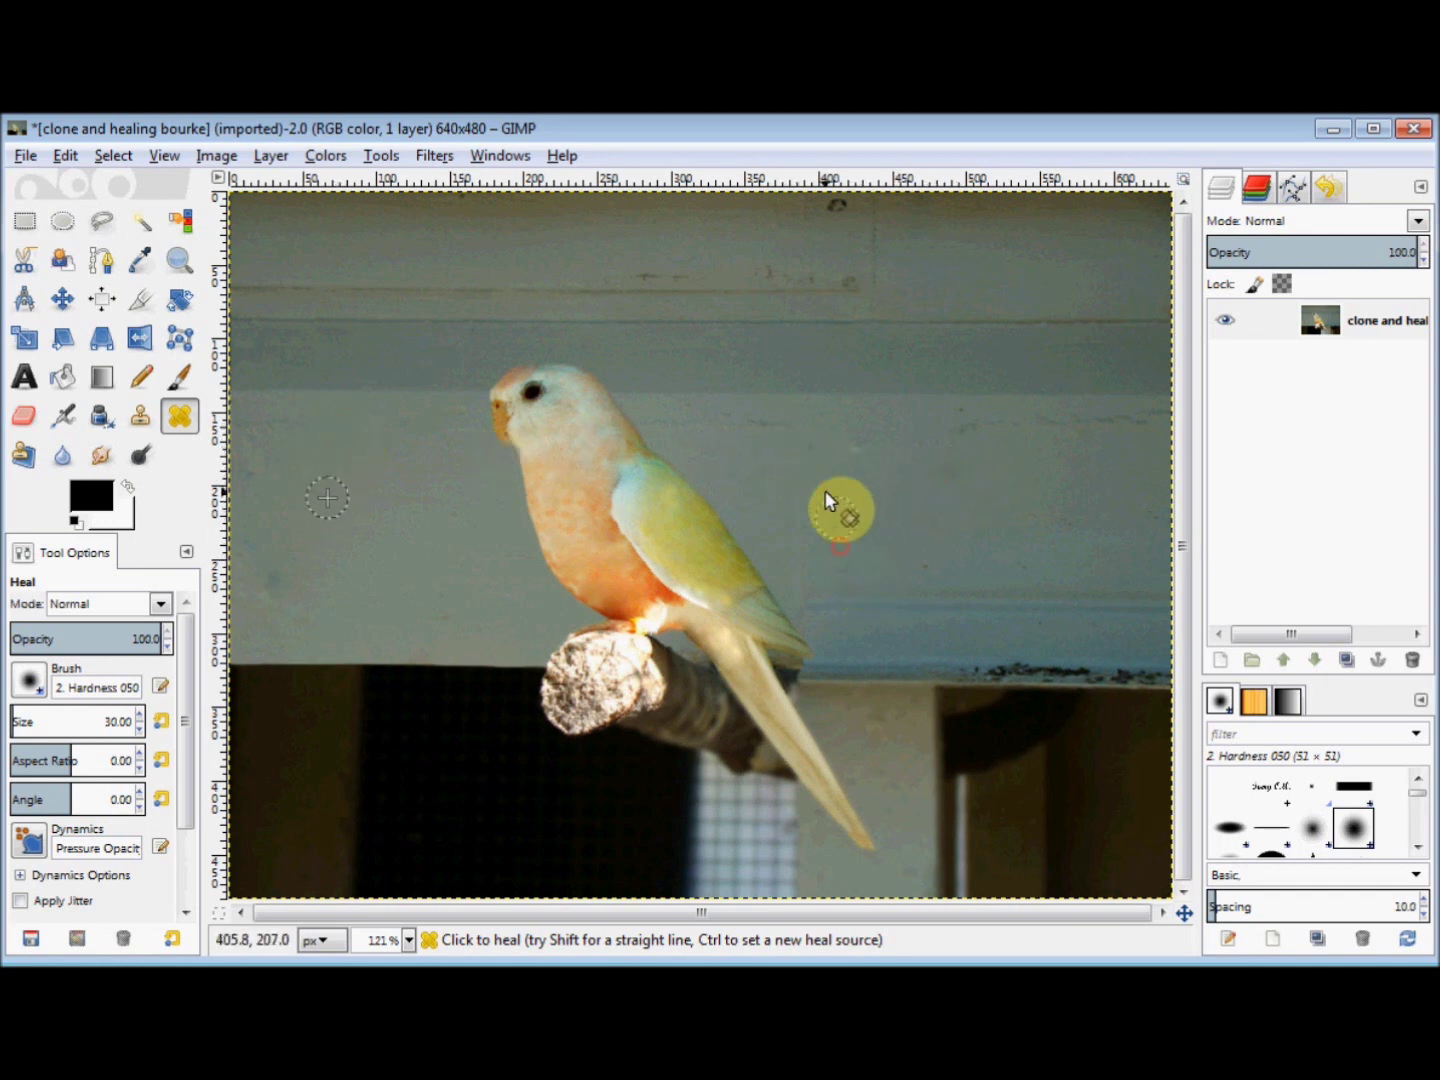
{"action": "left_click", "coordinate": [751, 428]}
{"action": "left_click", "coordinate": [860, 446]}
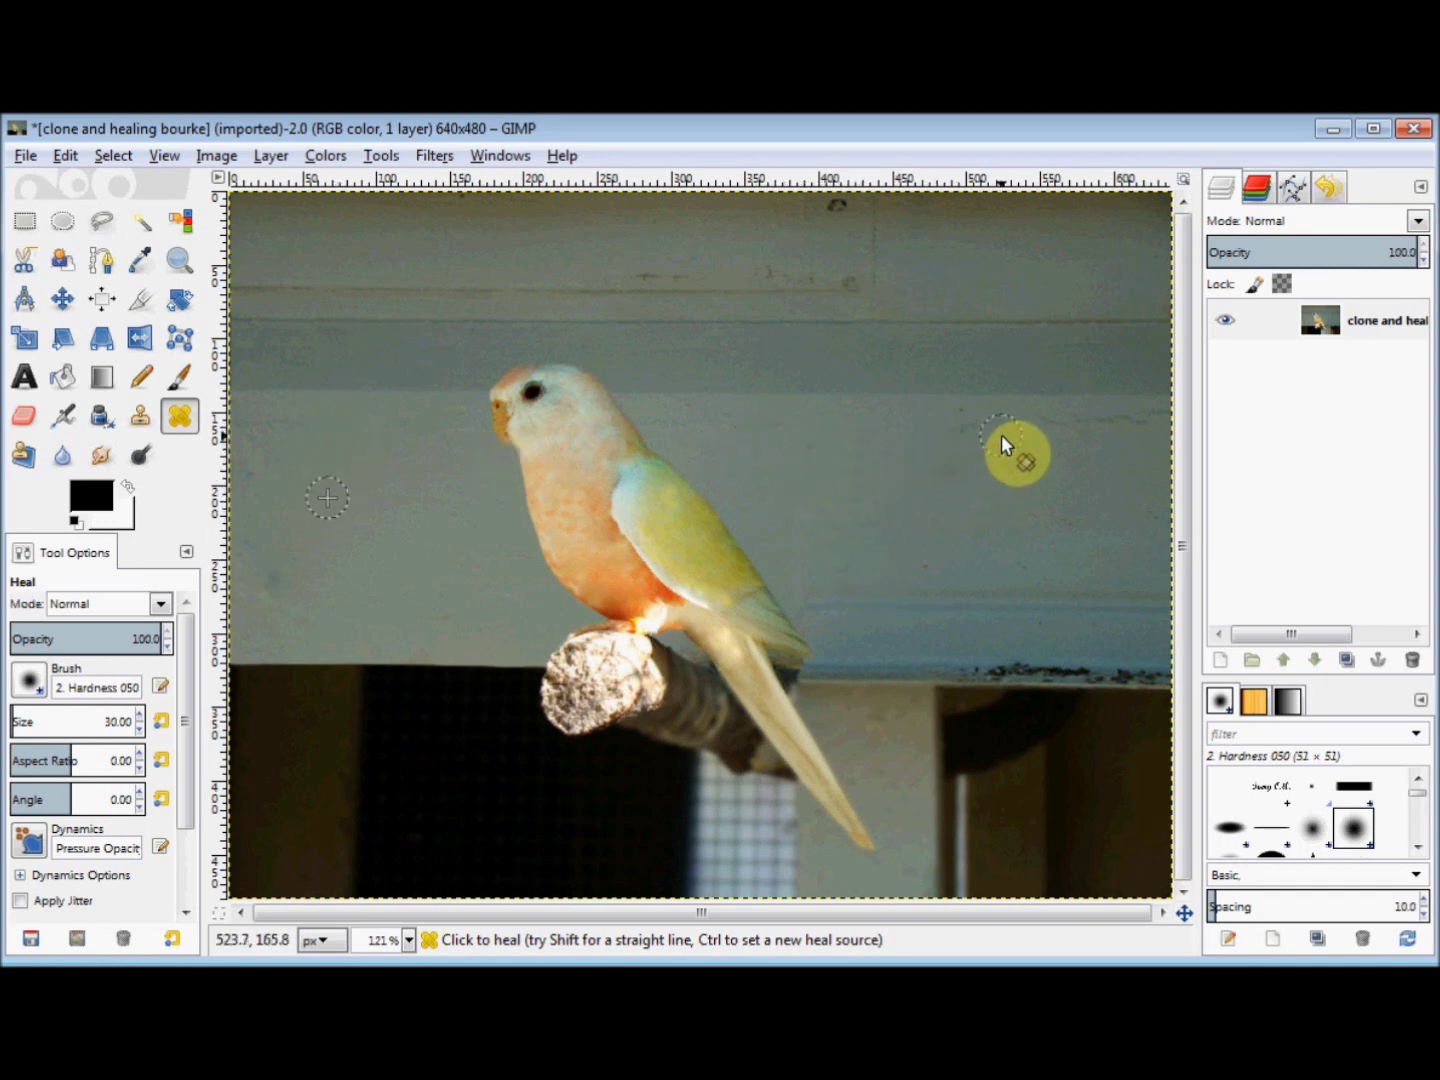
{"action": "left_click", "coordinate": [1065, 420]}
{"action": "left_click", "coordinate": [1125, 411]}
{"action": "left_click", "coordinate": [1038, 427]}
{"action": "left_click", "coordinate": [813, 577]}
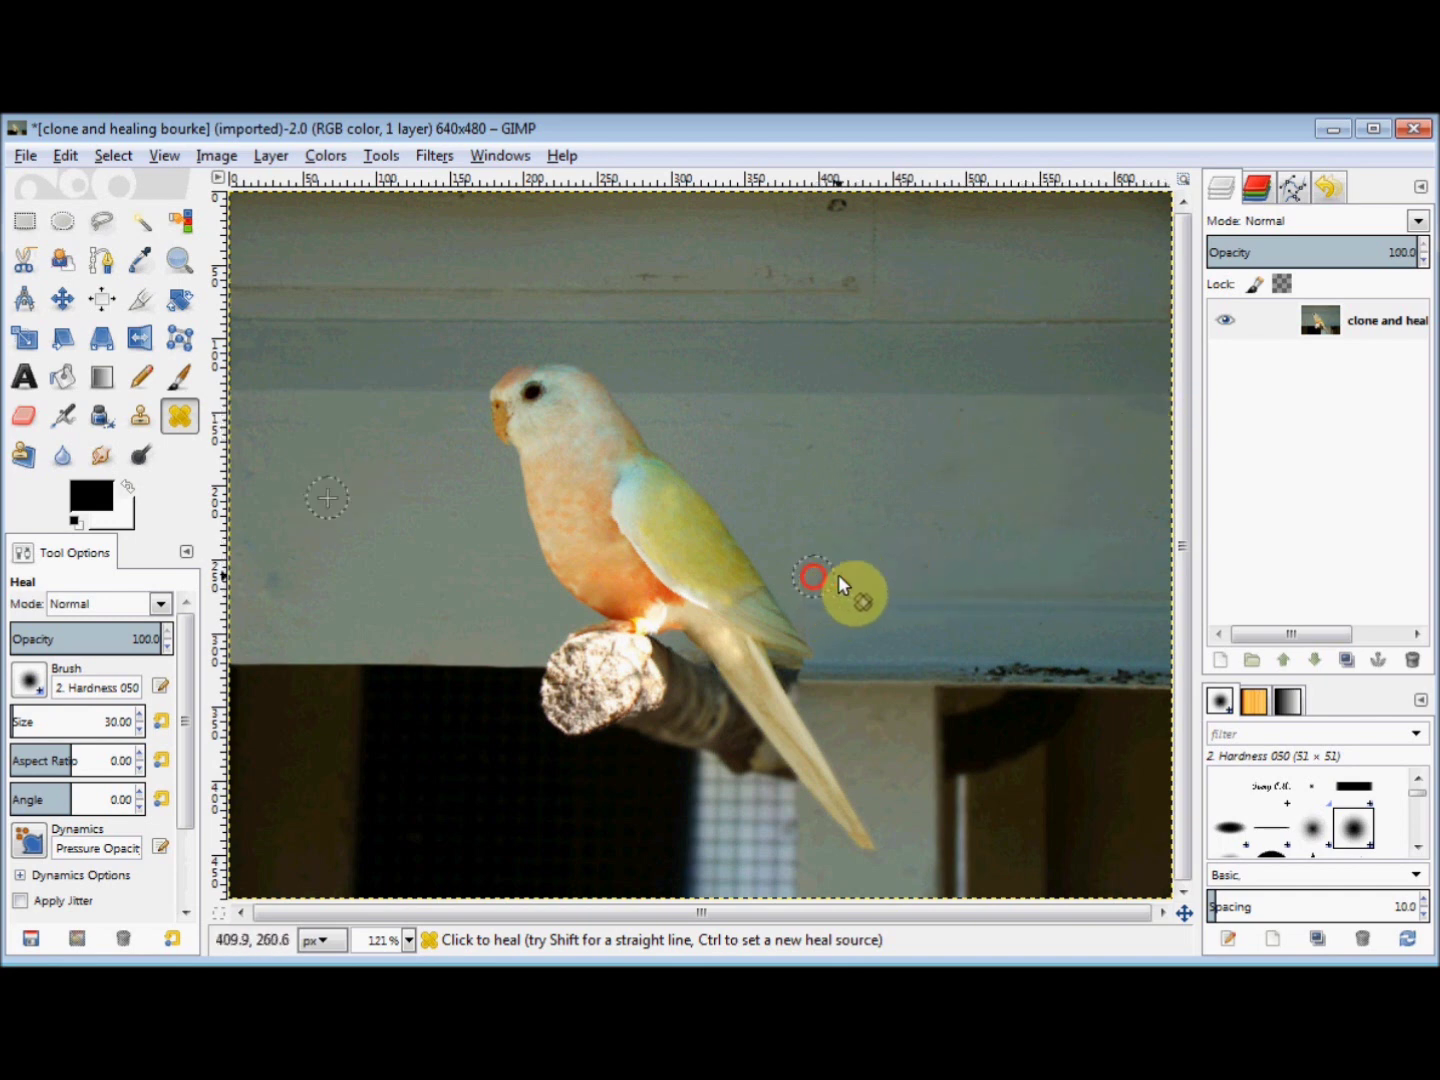
{"action": "left_click", "coordinate": [1070, 572]}
- Heal the row of specks along the wall below the bird out to the right edge
{"action": "left_click", "coordinate": [814, 600]}
{"action": "left_click", "coordinate": [831, 598]}
{"action": "left_click", "coordinate": [888, 599]}
{"action": "left_click", "coordinate": [941, 598]}
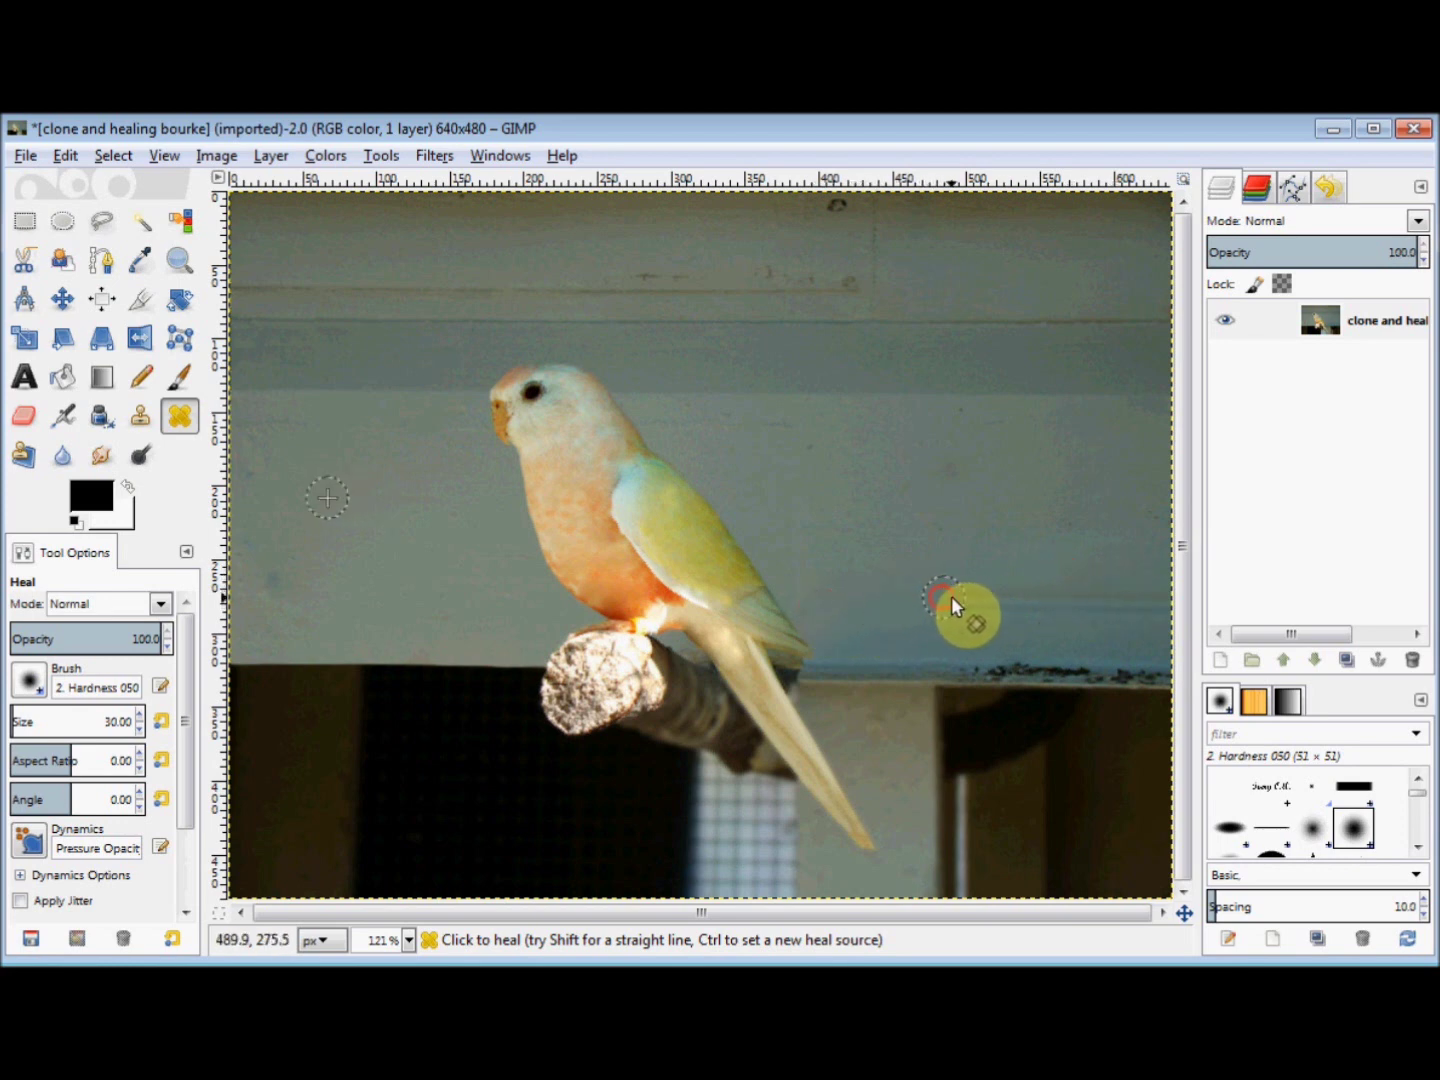
{"action": "left_click", "coordinate": [997, 602]}
{"action": "left_click", "coordinate": [1074, 604]}
{"action": "left_click", "coordinate": [1103, 602]}
{"action": "left_click", "coordinate": [1147, 608]}
{"action": "left_click", "coordinate": [1159, 607]}
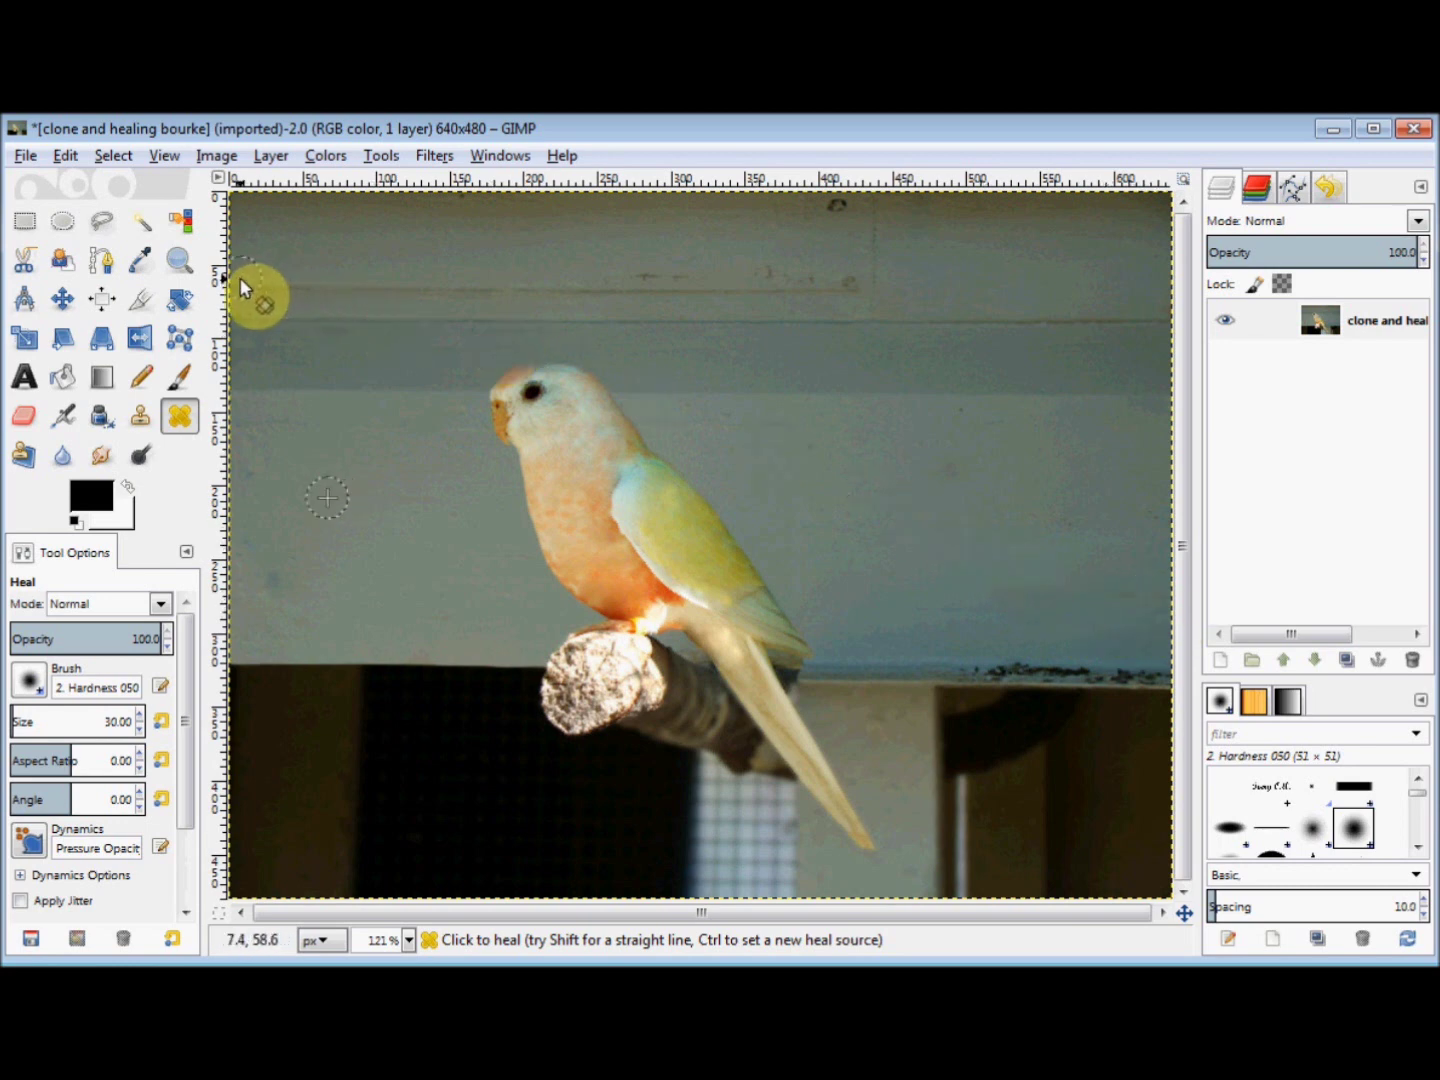
- Heal the marks running along the upper left wall
{"action": "left_click", "coordinate": [336, 289]}
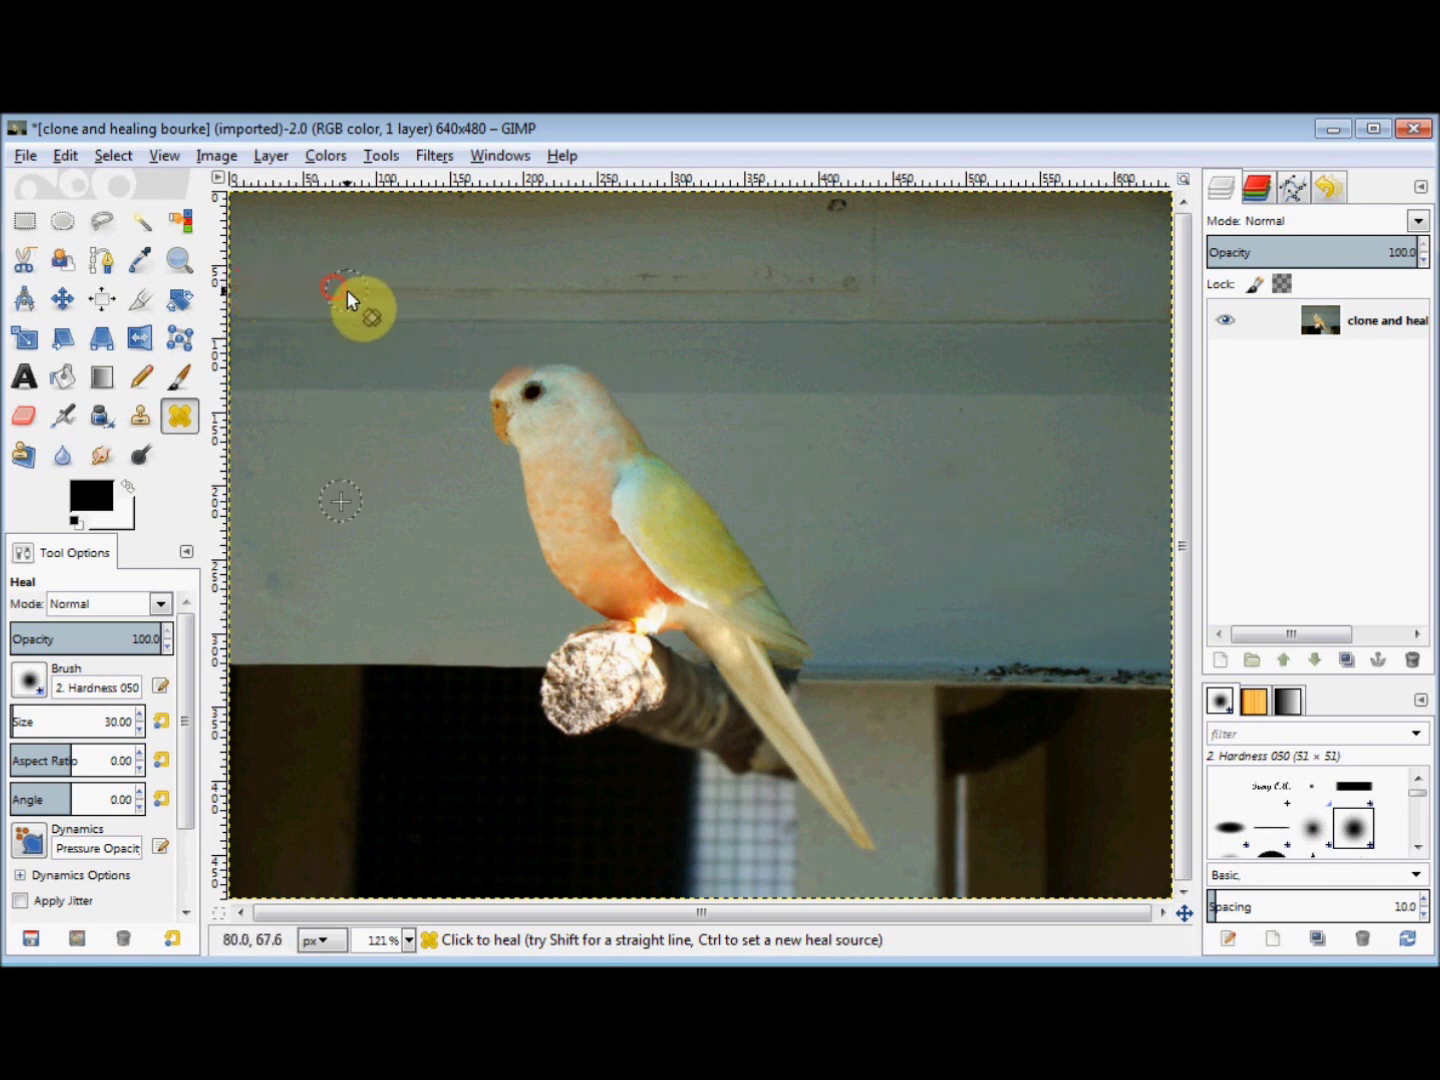
{"action": "left_click", "coordinate": [374, 291]}
{"action": "left_click", "coordinate": [420, 292]}
{"action": "left_click", "coordinate": [462, 288]}
{"action": "left_click", "coordinate": [507, 288]}
{"action": "left_click", "coordinate": [574, 292]}
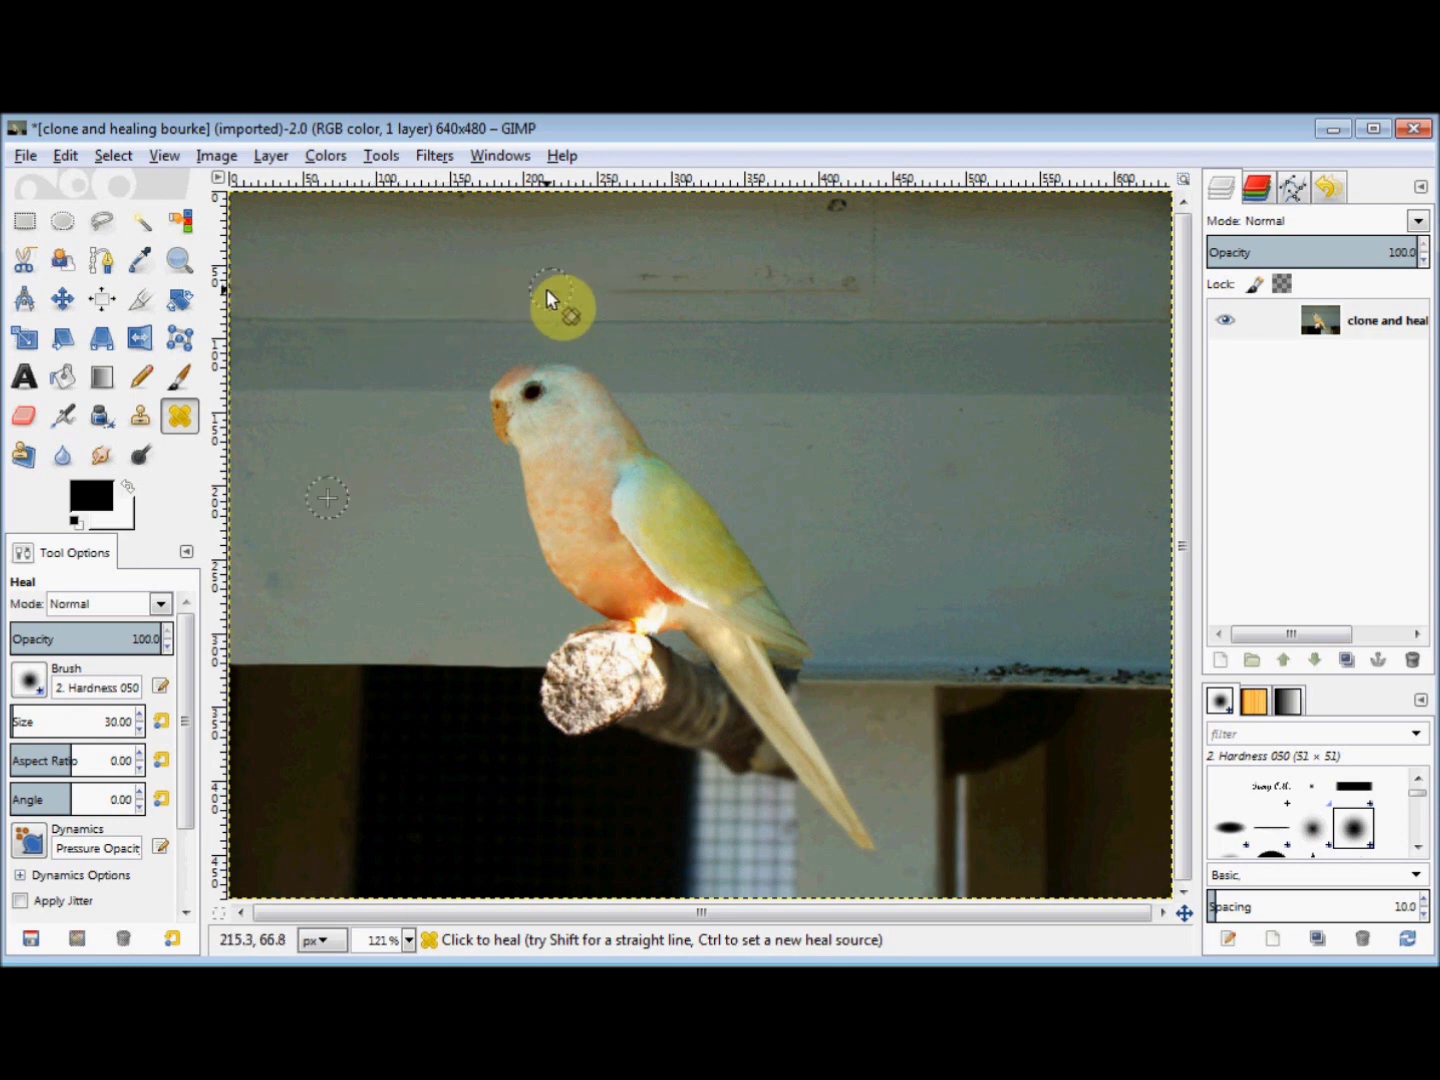
- Retouch the faint line across the upper wall and the dark spot and vertical line near the top
{"action": "left_click", "coordinate": [653, 290]}
{"action": "left_click", "coordinate": [648, 272]}
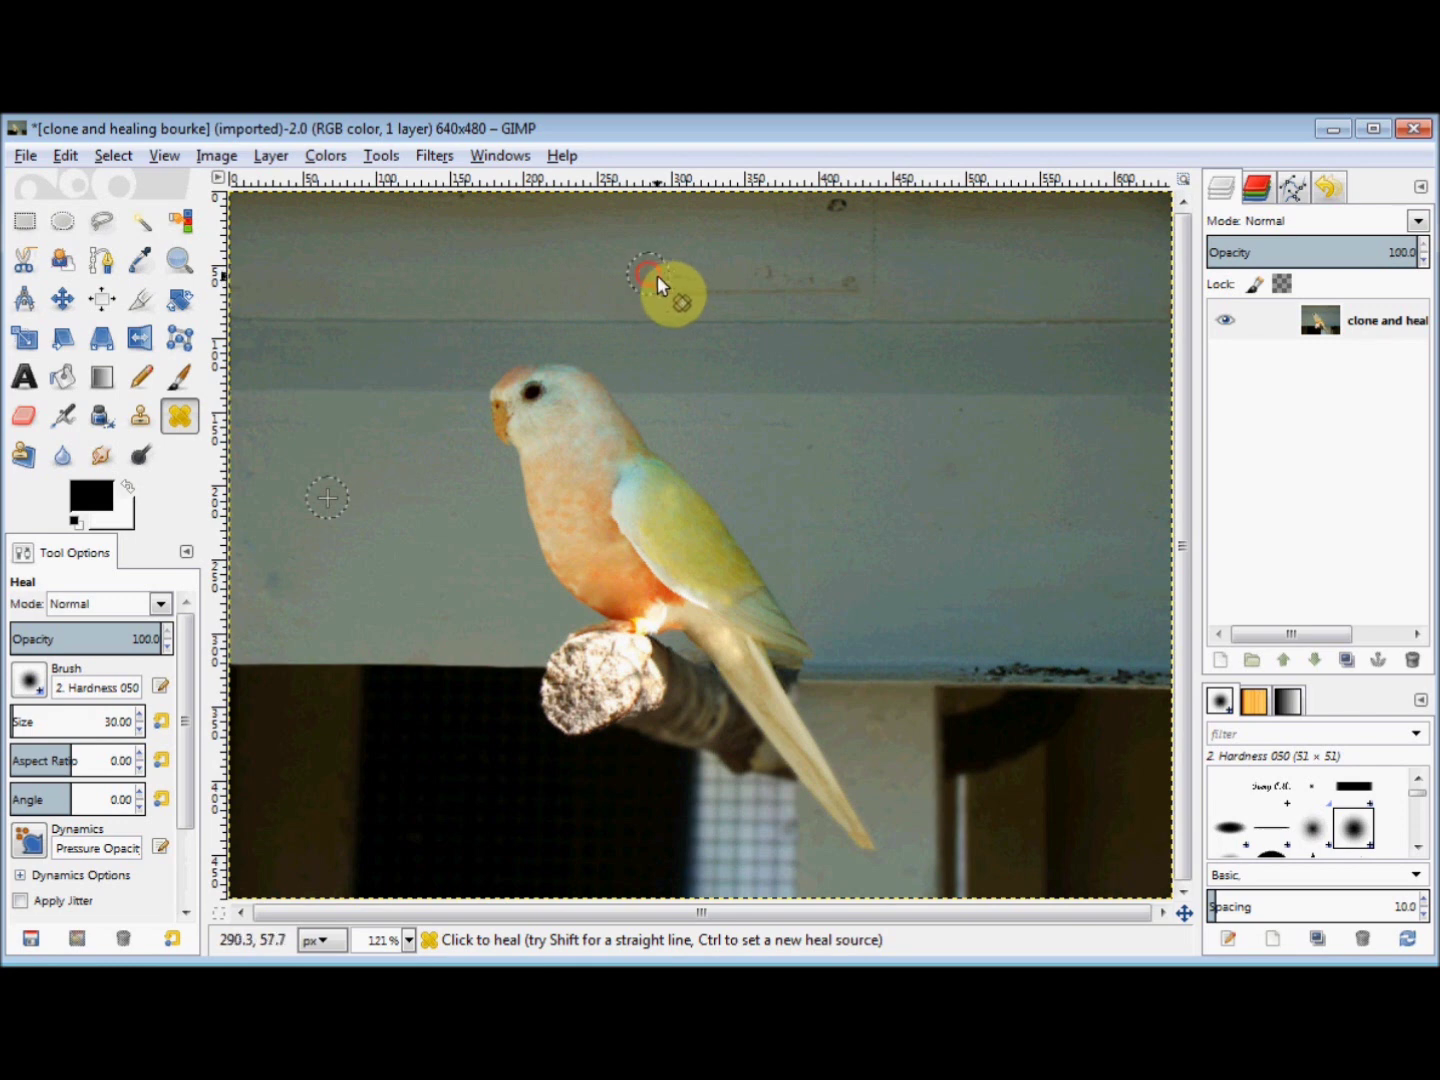
{"action": "left_click", "coordinate": [736, 300]}
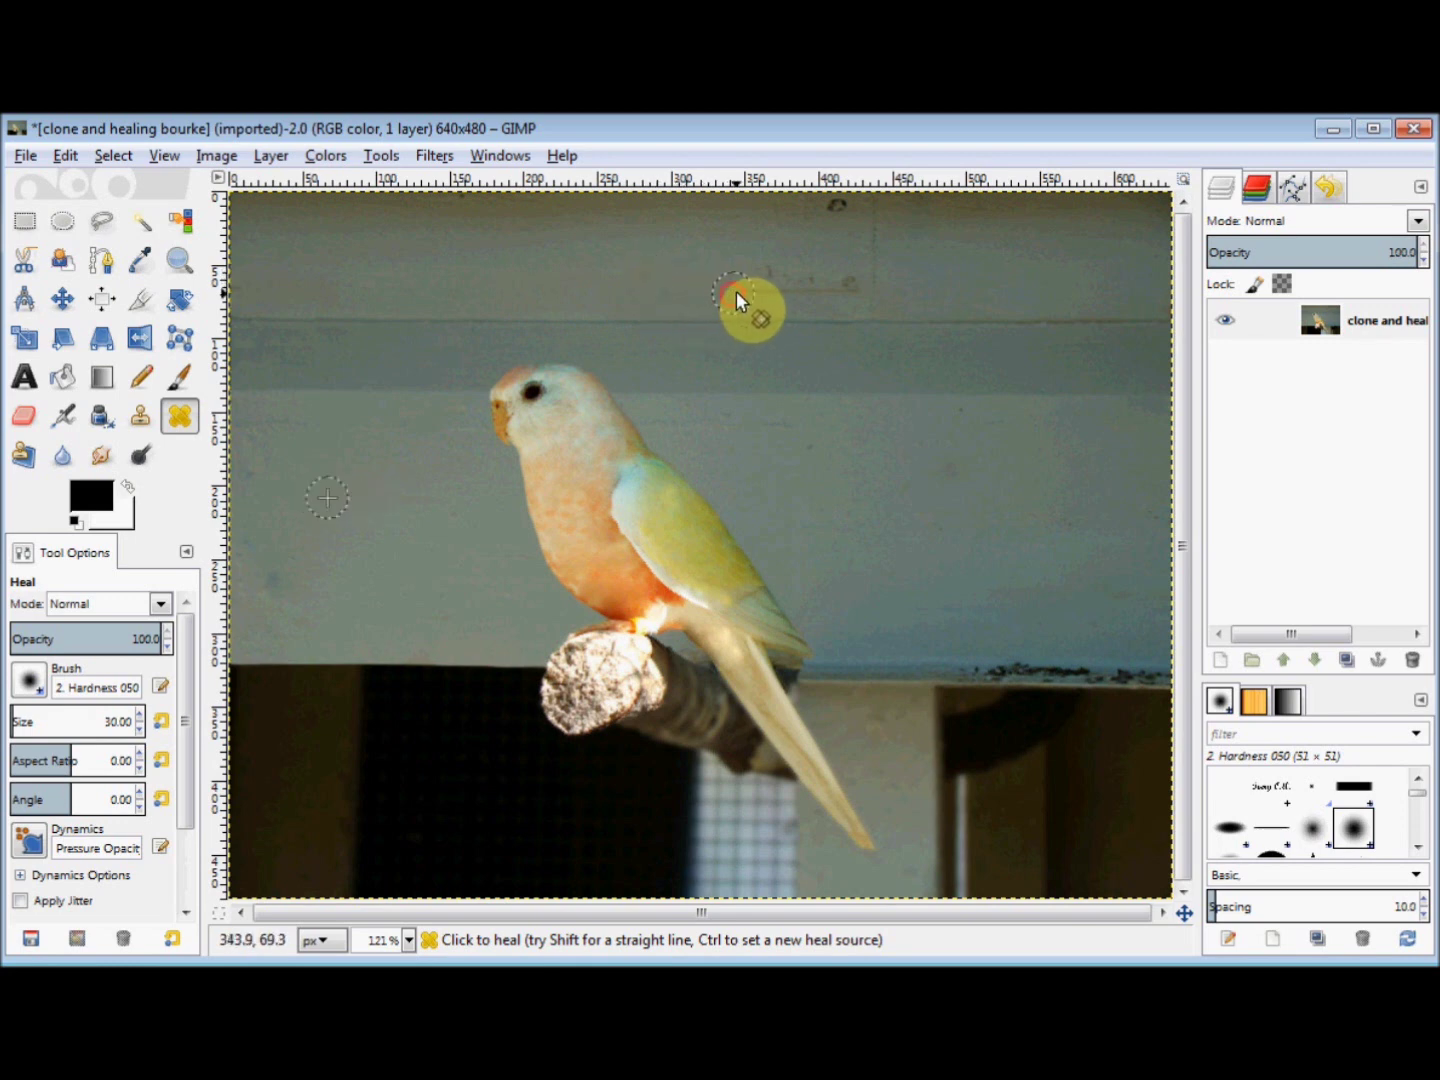
{"action": "left_click", "coordinate": [765, 296]}
{"action": "left_click", "coordinate": [779, 291]}
{"action": "left_click", "coordinate": [800, 281]}
{"action": "left_click", "coordinate": [843, 286]}
{"action": "left_click", "coordinate": [826, 285]}
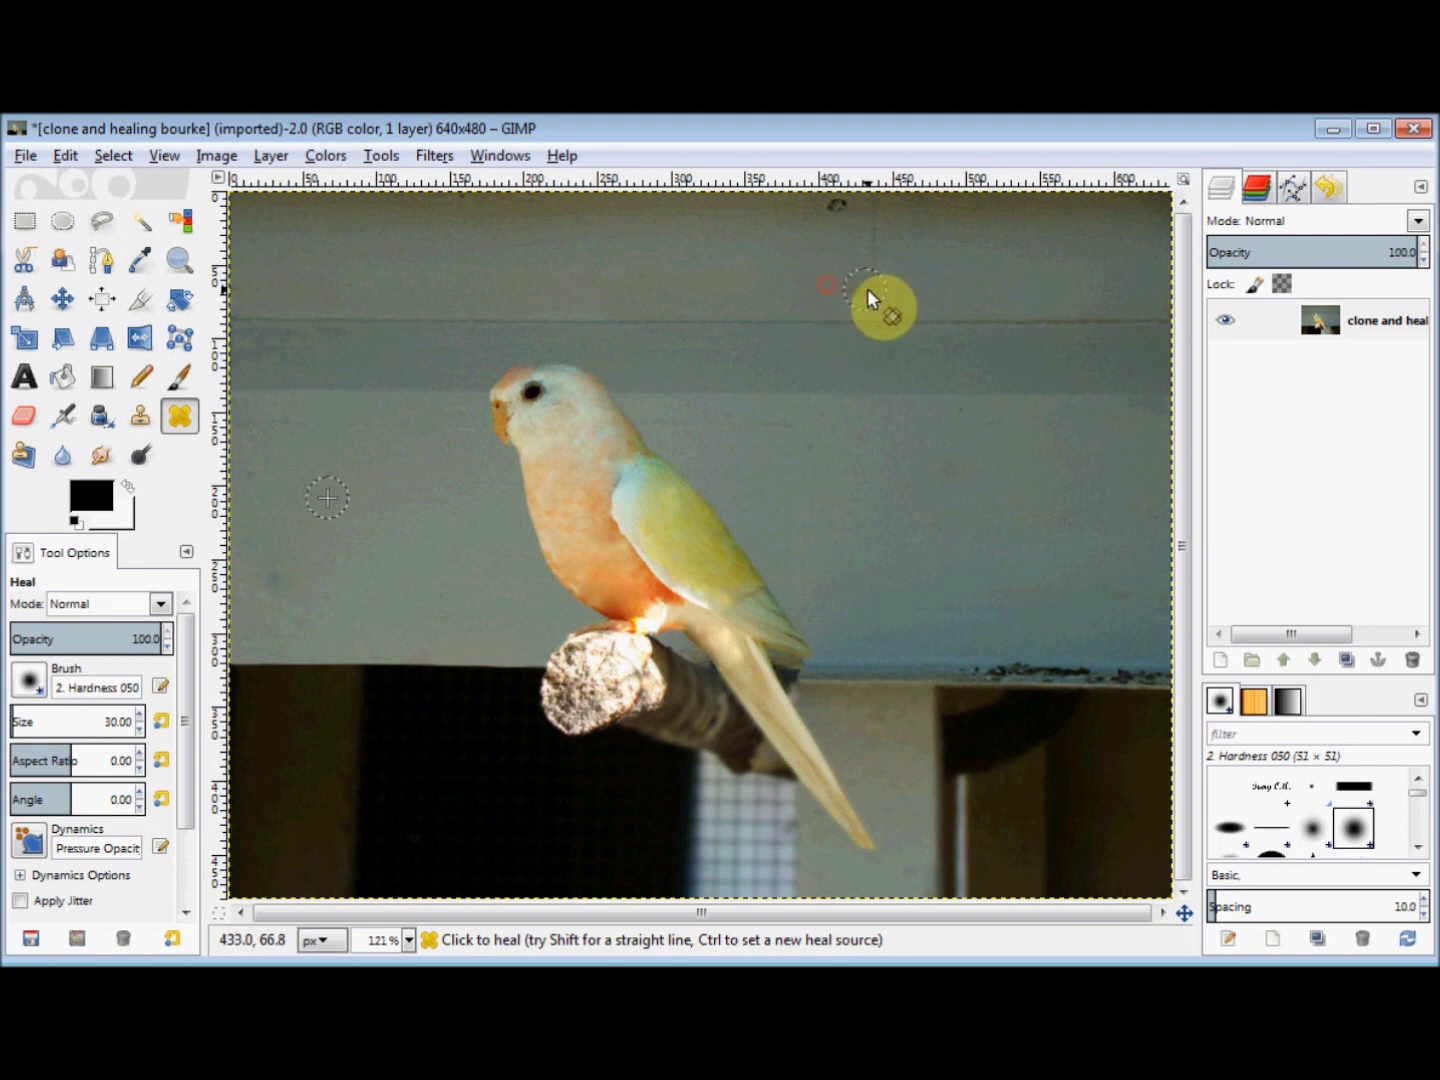
{"action": "left_click", "coordinate": [878, 218]}
{"action": "left_click", "coordinate": [832, 201]}
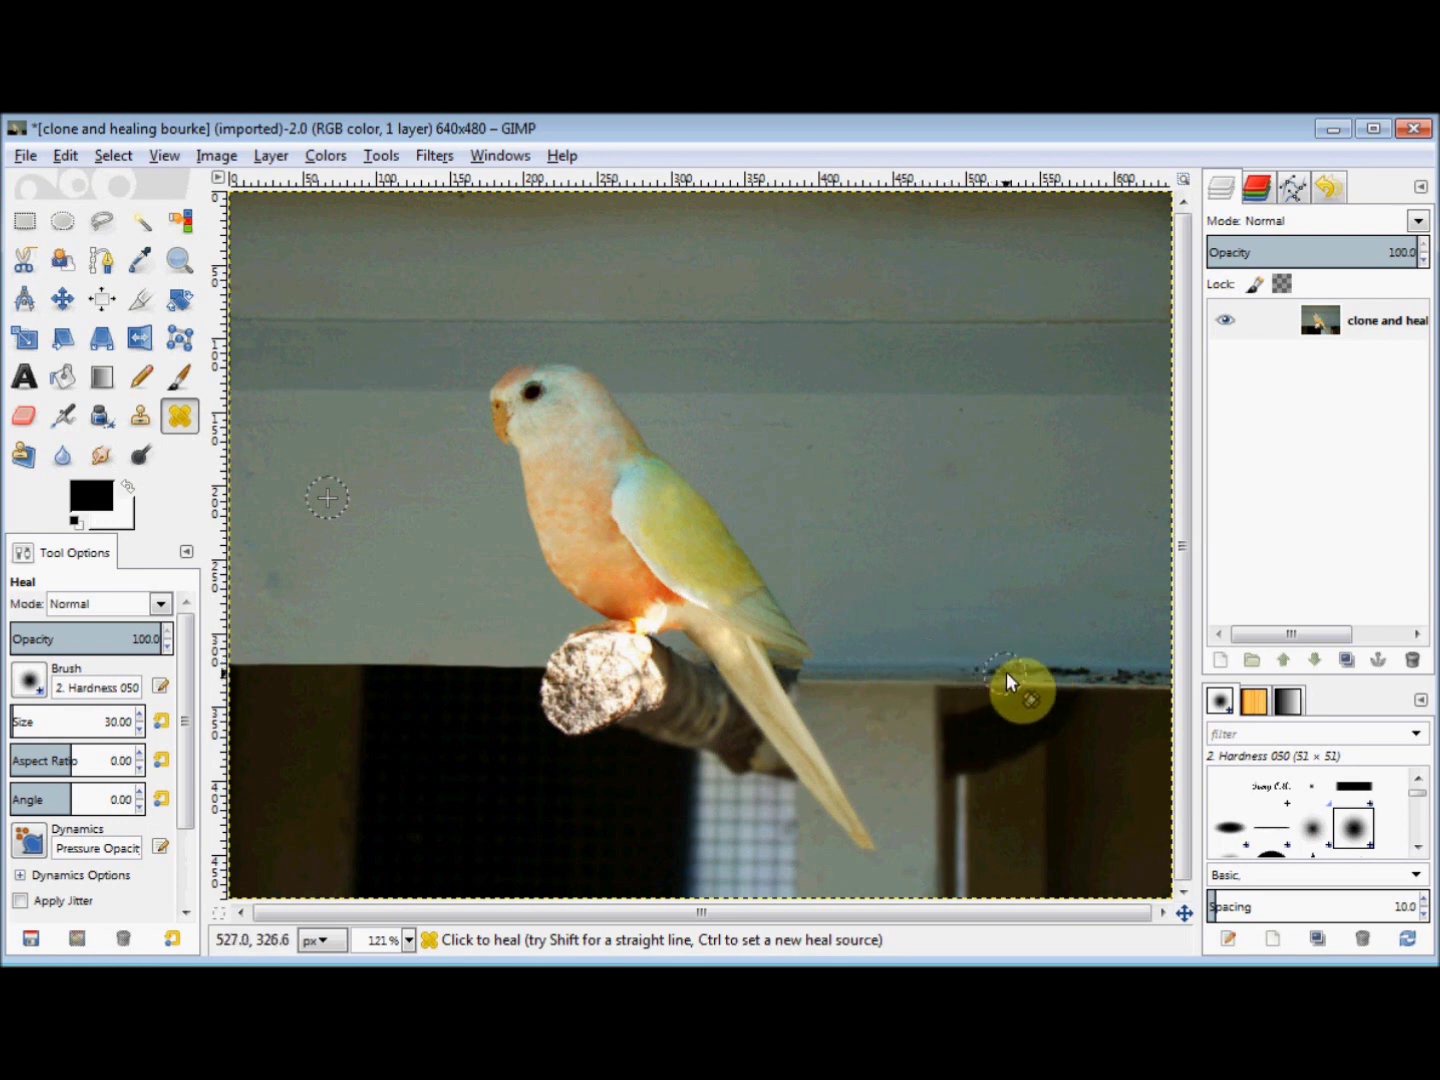
- Clone clean ledge texture rightward over the dark marks on the ledge edge
{"action": "left_click", "coordinate": [138, 419]}
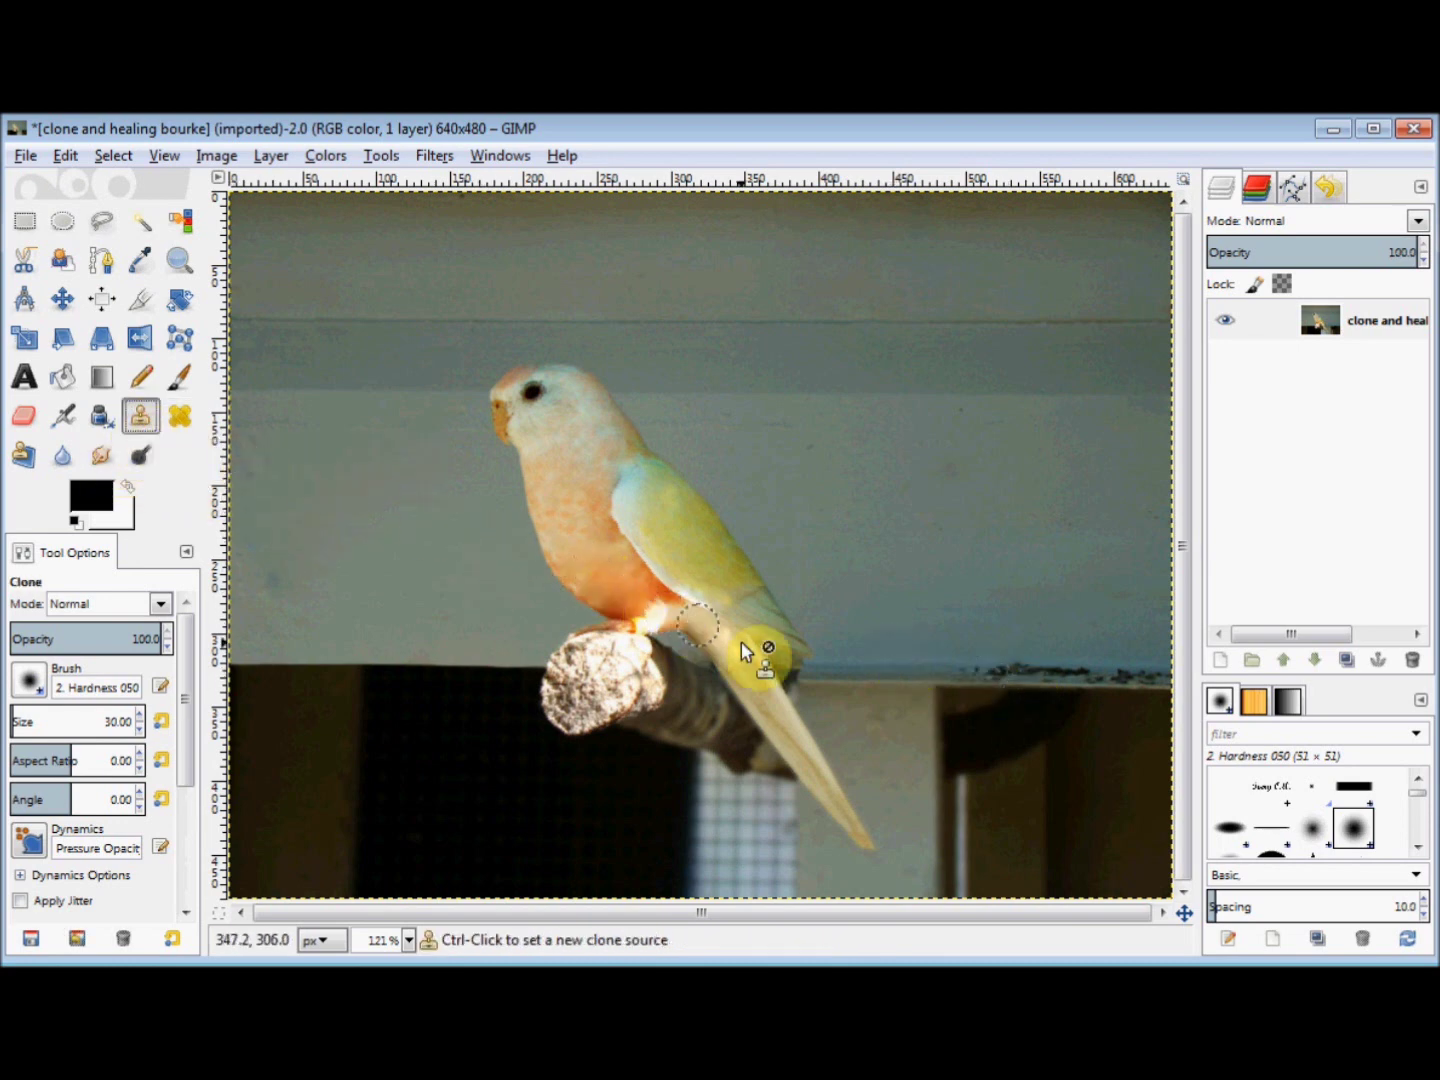
{"action": "left_click", "coordinate": [832, 666], "text": "ctrl"}
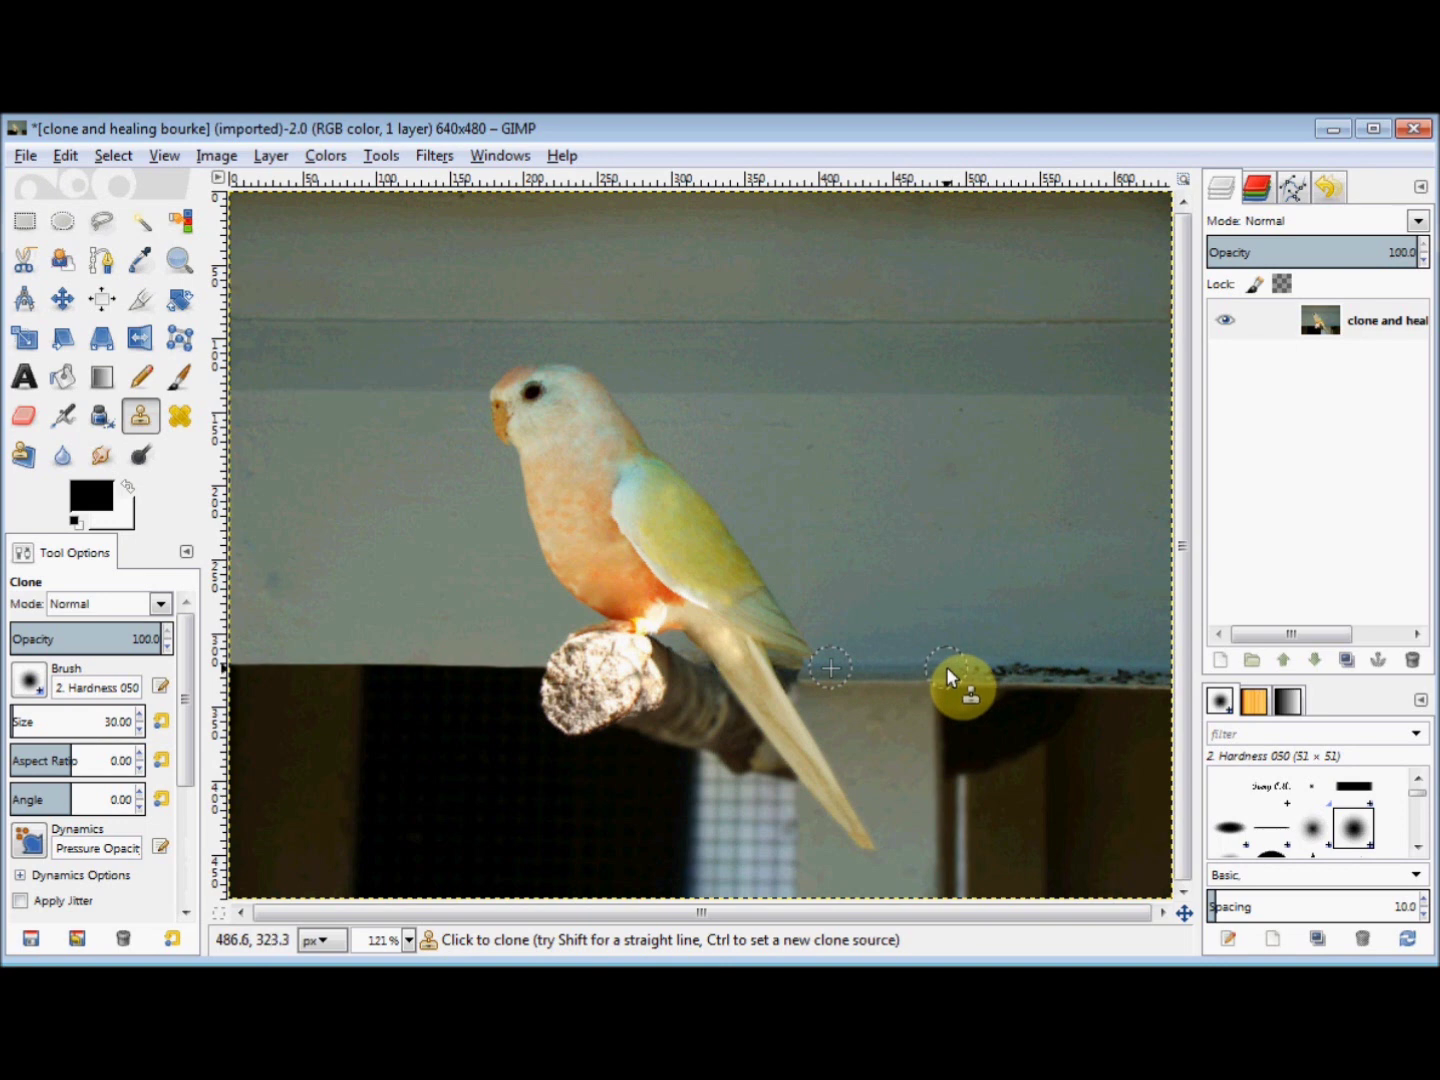
{"action": "left_click_drag", "start_coordinate": [946, 666], "coordinate": [1138, 674]}
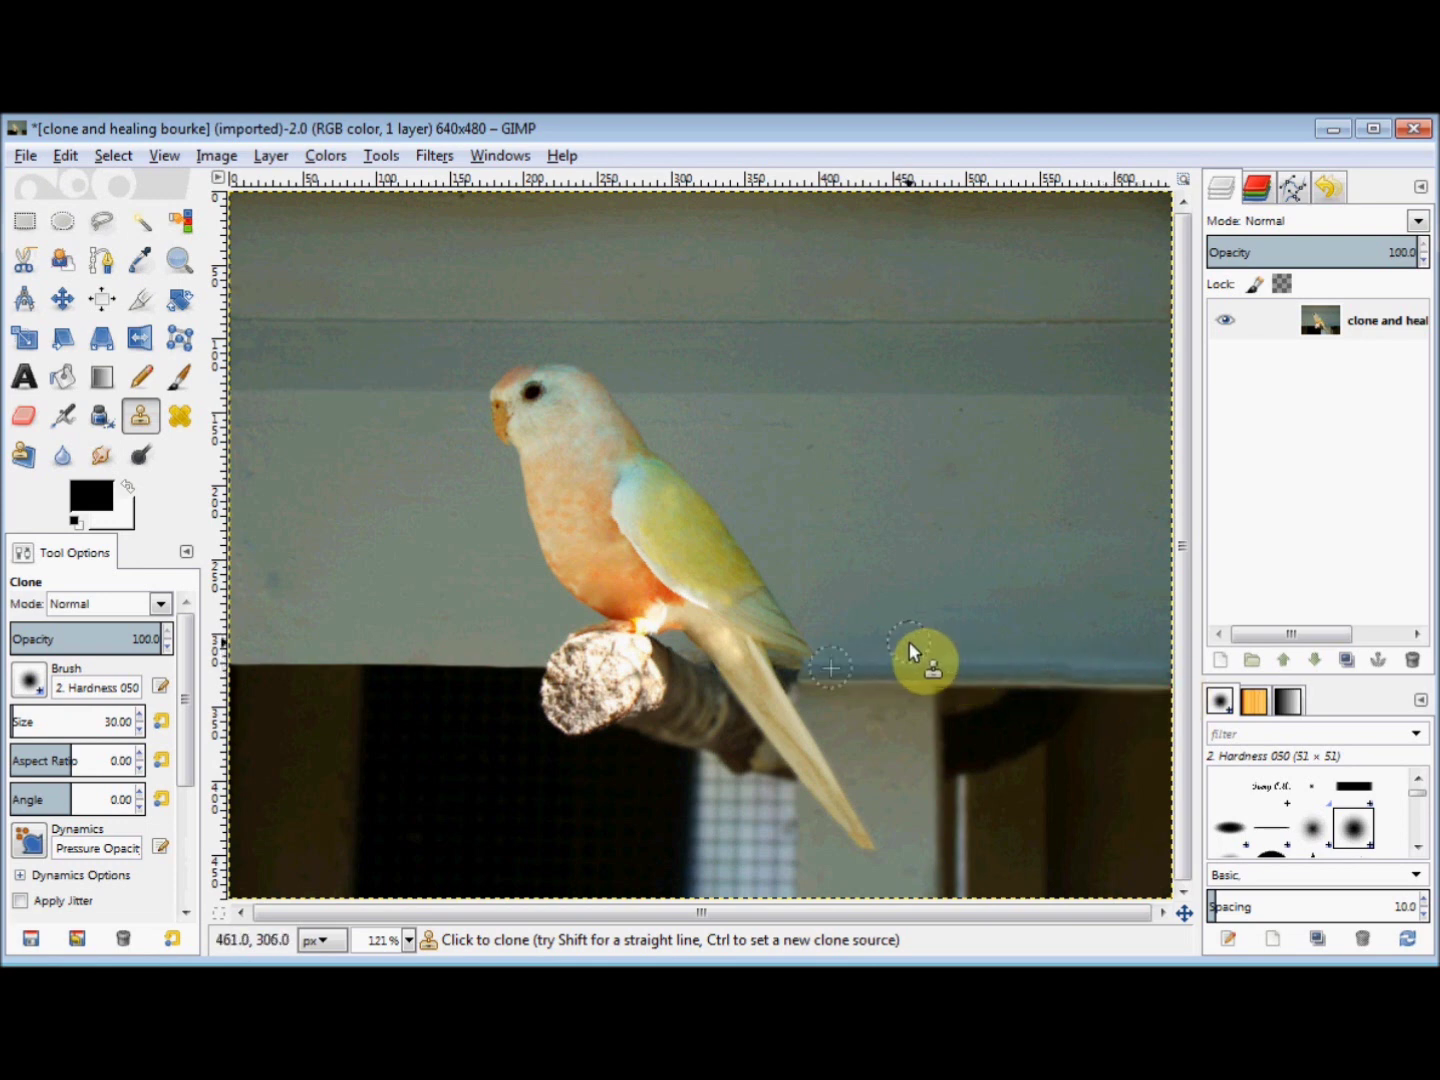